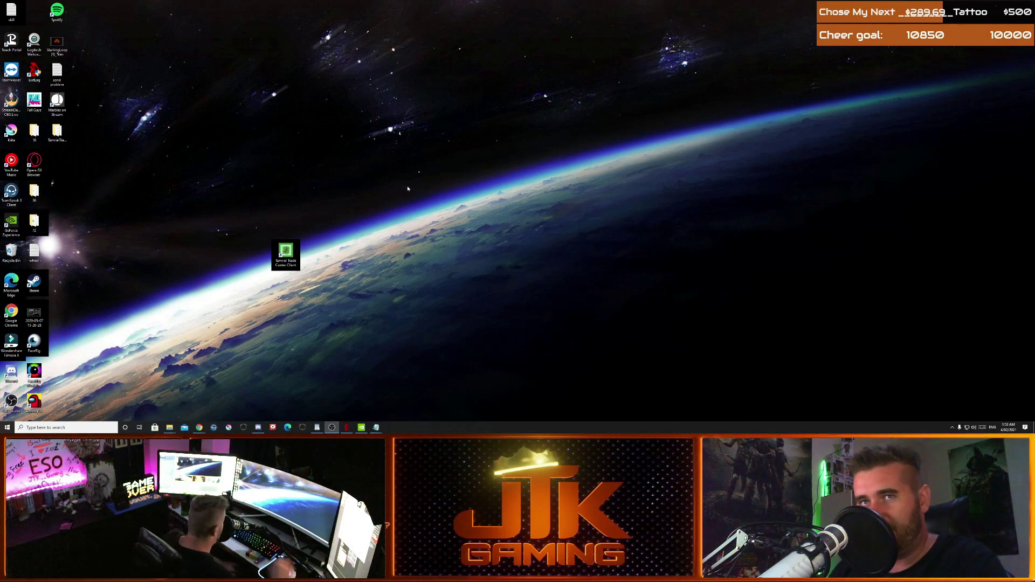
# Step: Open NVIDIA Control Panel's Manage 3D Settings page from the desktop menu, then minimize it
pyautogui.rightClick(414, 180)
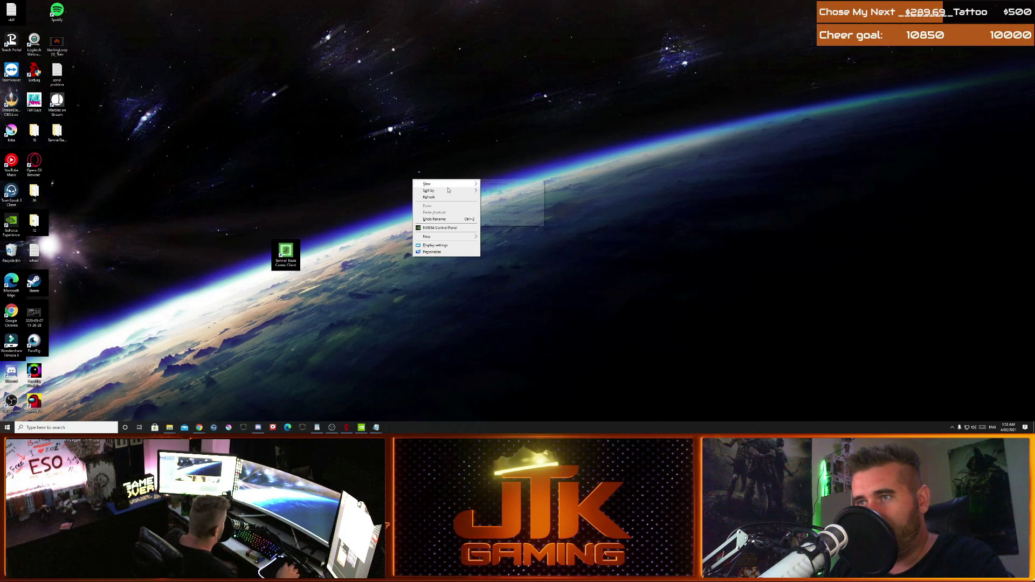
pyautogui.click(463, 228)
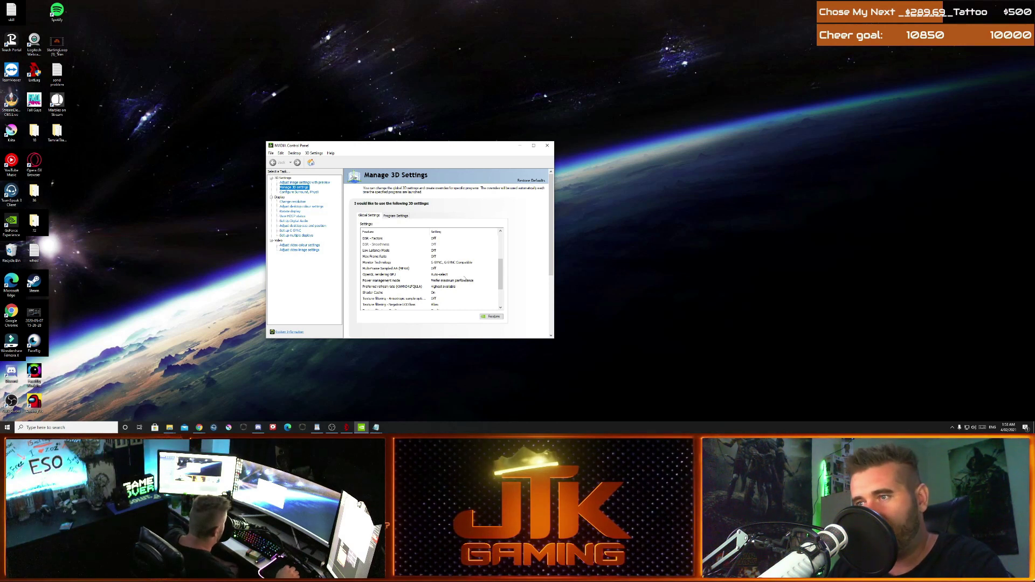
pyautogui.click(520, 146)
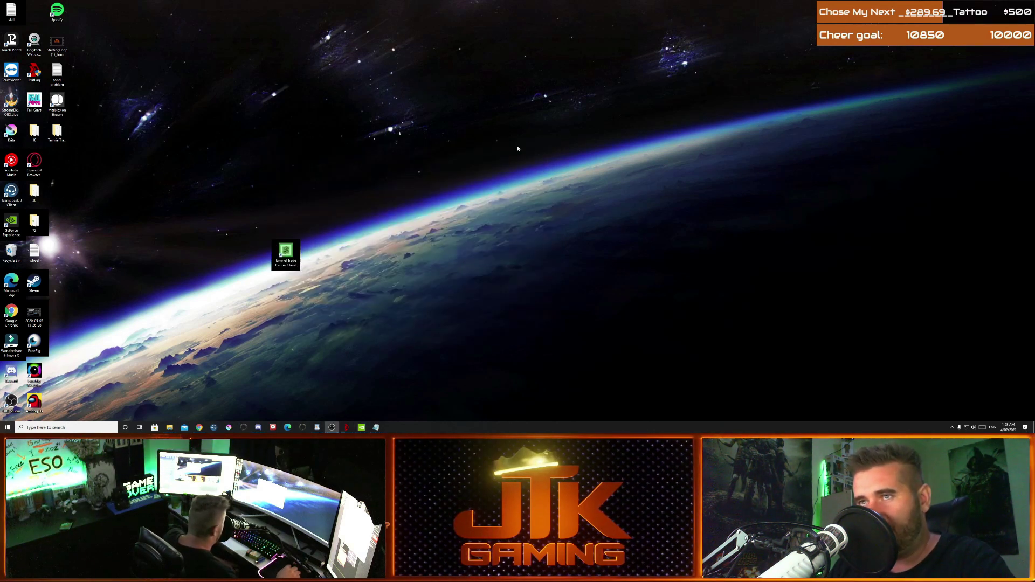
# Step: Reach Graphics settings through the desktop's Display settings, then minimize the Settings window
pyautogui.rightClick(439, 262)
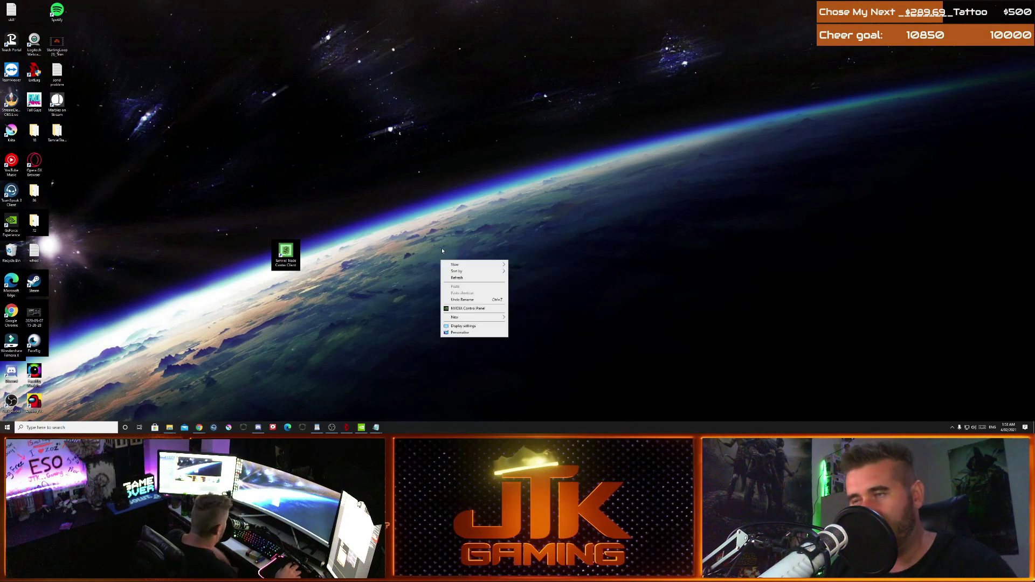
pyautogui.click(437, 214)
pyautogui.rightClick(436, 213)
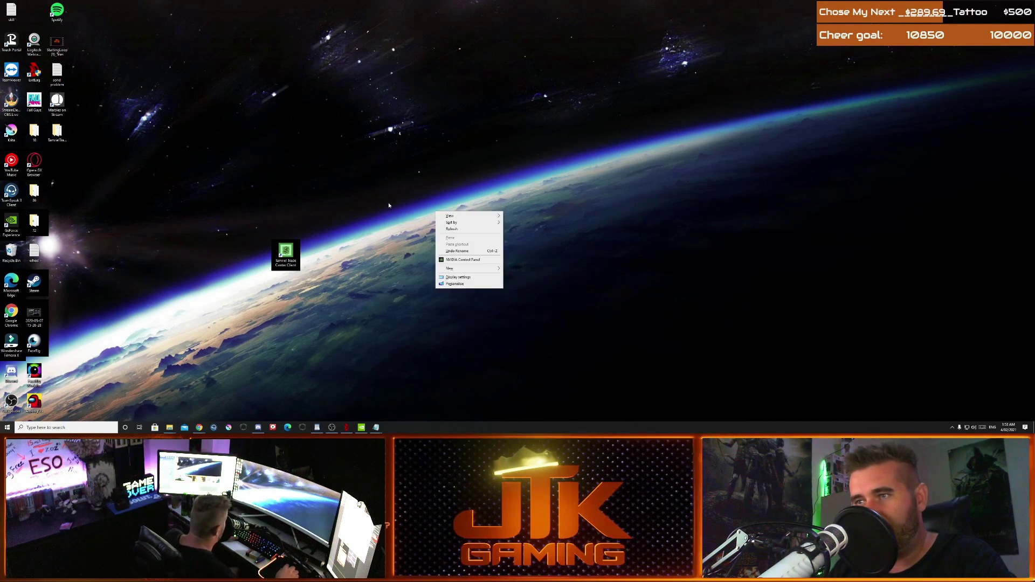
pyautogui.click(464, 277)
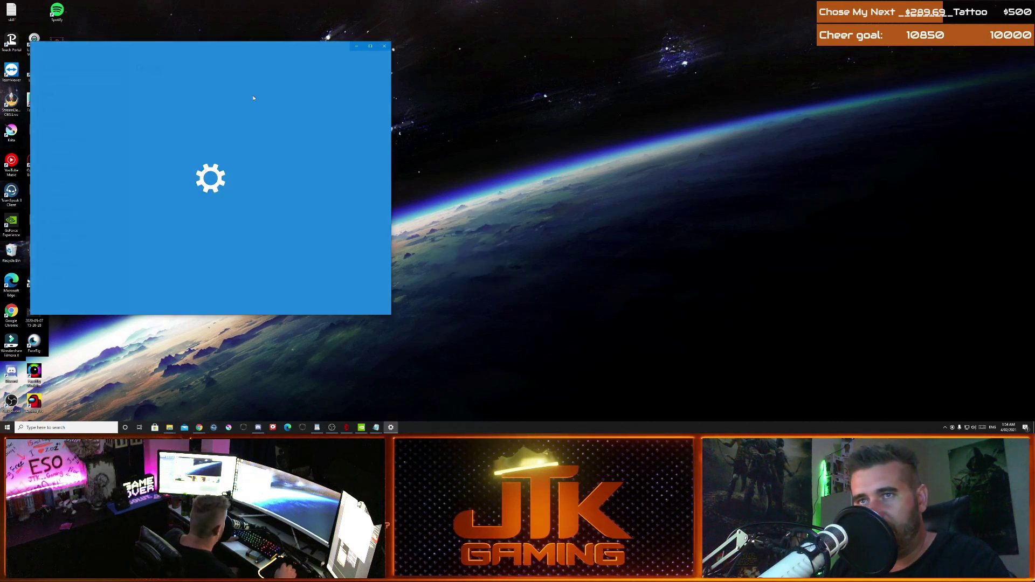
pyautogui.moveTo(236, 48); pyautogui.dragTo(382, 50)
pyautogui.scroll(-3, 309, 285)
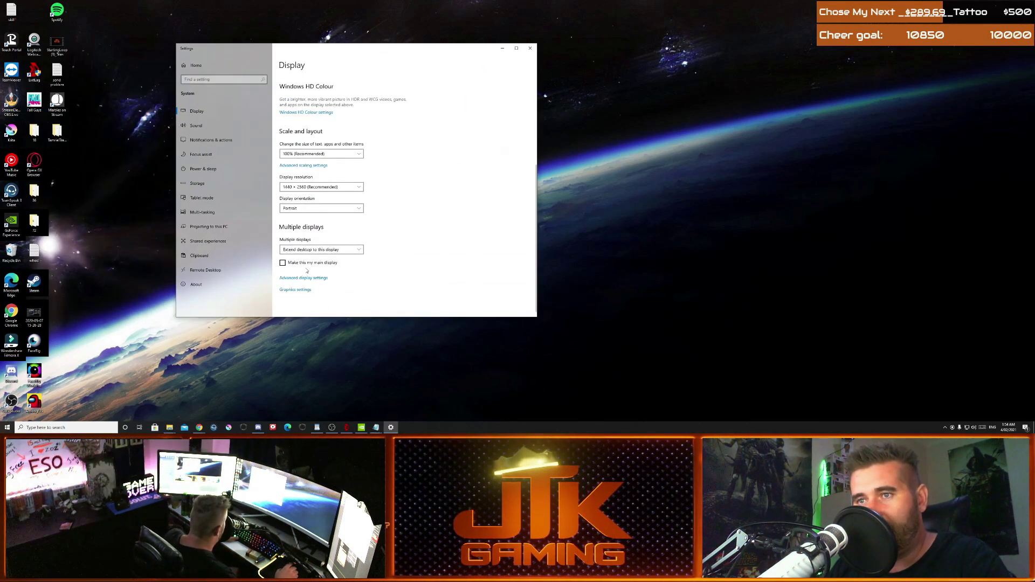
pyautogui.click(296, 290)
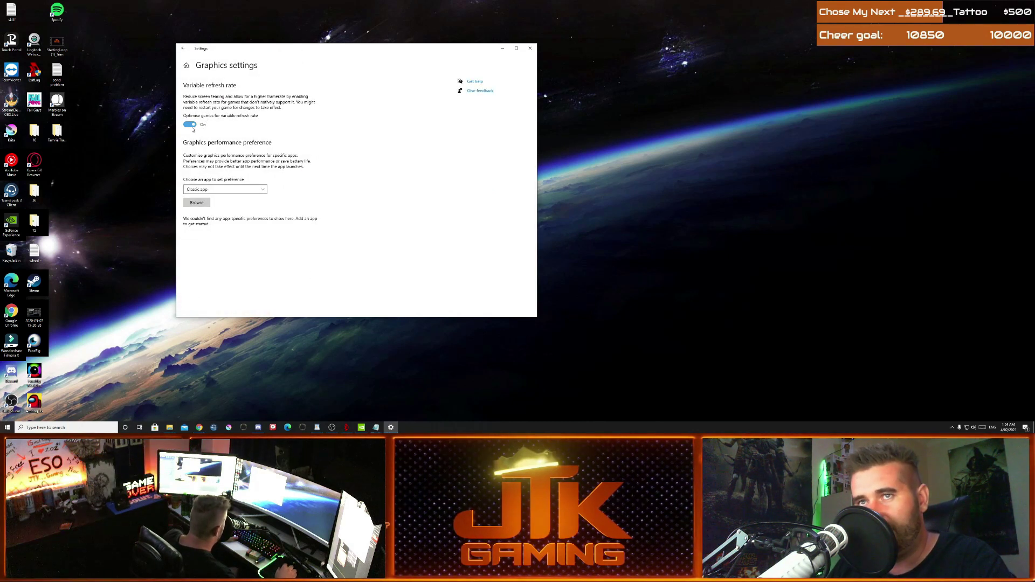
pyautogui.click(502, 48)
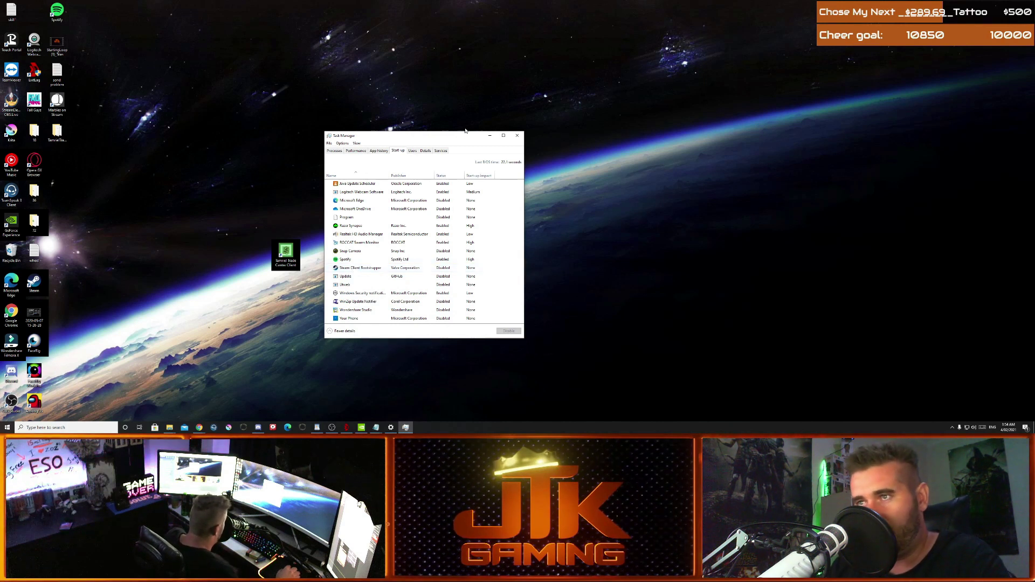
pyautogui.click(516, 137)
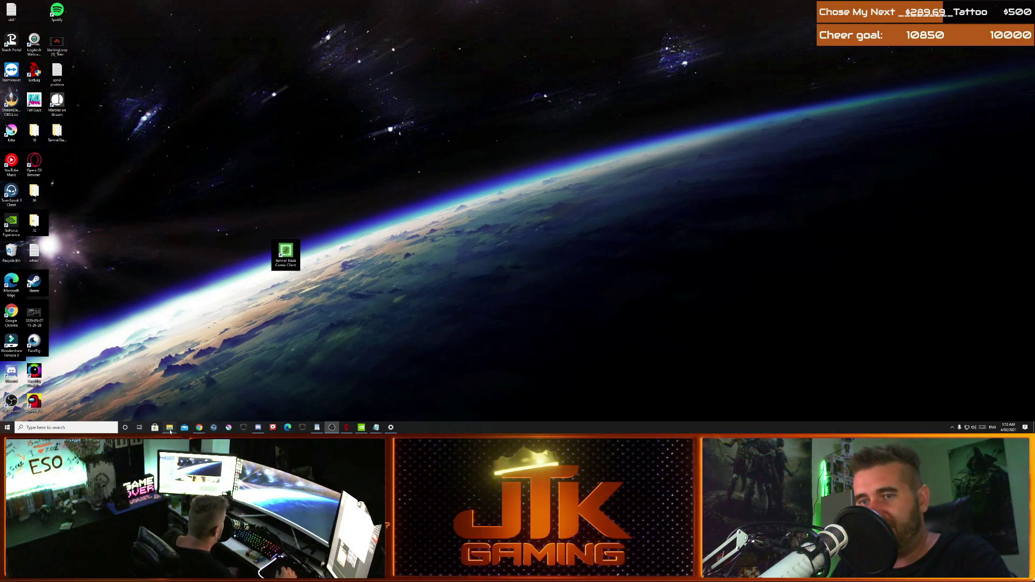
# Step: Browse in File Explorer to Documents\Elder Scrolls Online\live
pyautogui.moveTo(170, 427)
pyautogui.moveTo(162, 409)
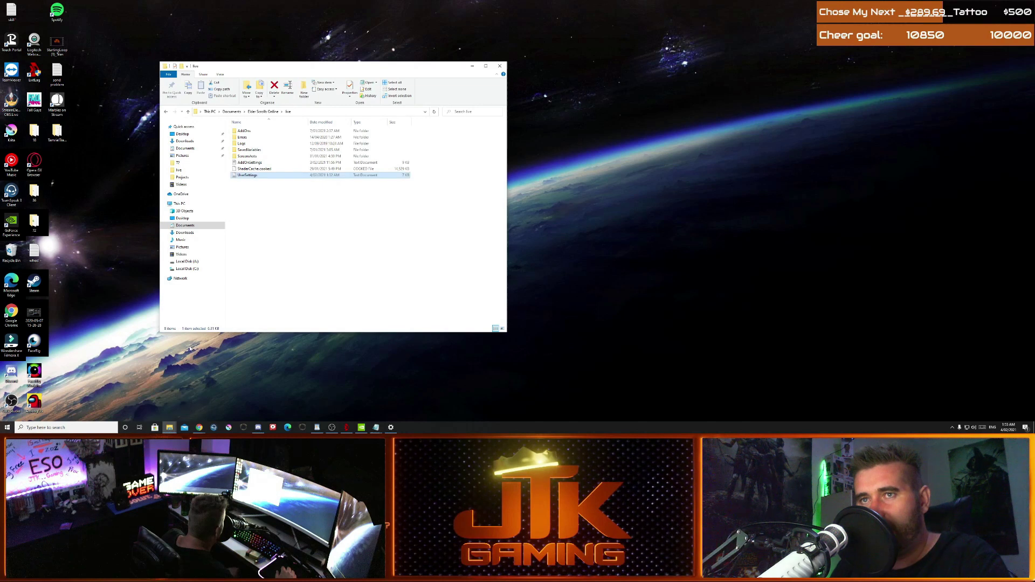
pyautogui.click(186, 225)
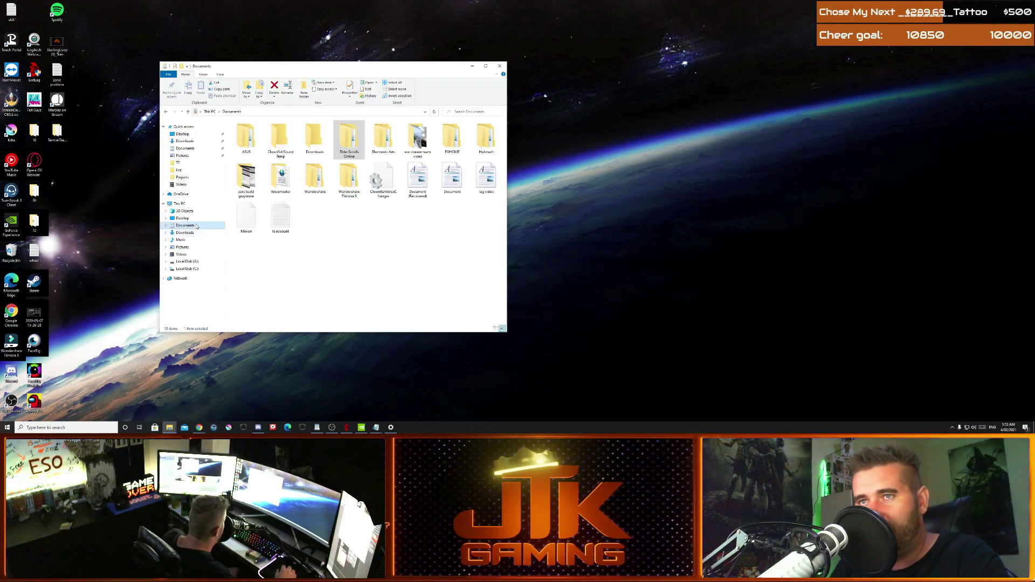
pyautogui.doubleClick(350, 143)
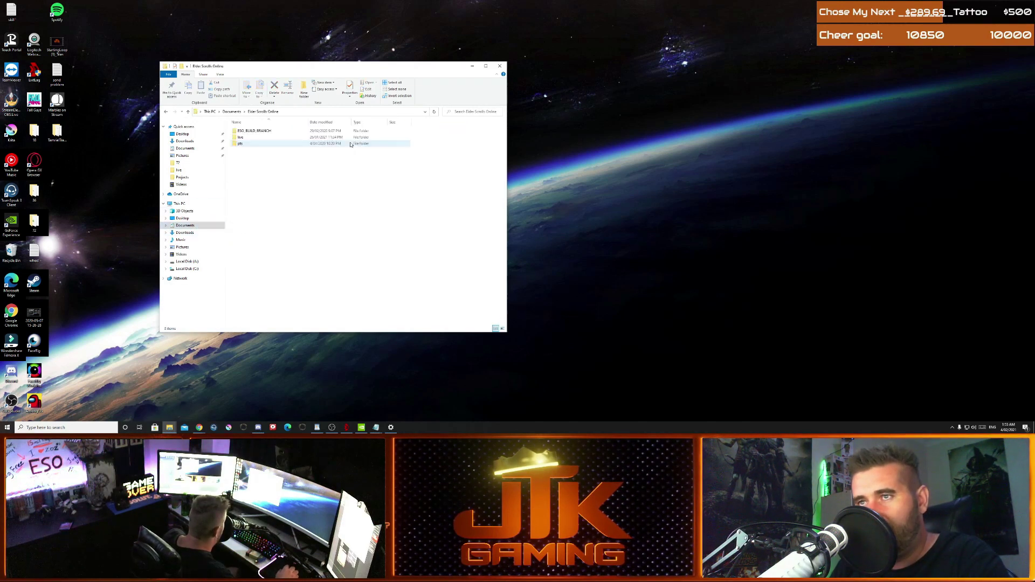
pyautogui.doubleClick(253, 137)
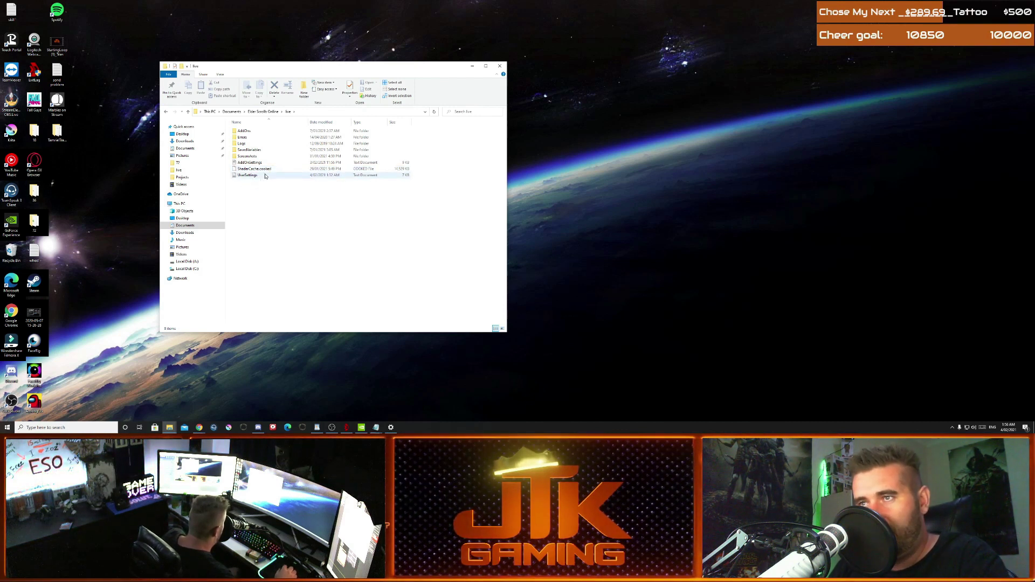
# Step: Open UserSettings in Notepad beside the WordPad lag notes, skimming the notes before returning
pyautogui.doubleClick(263, 175)
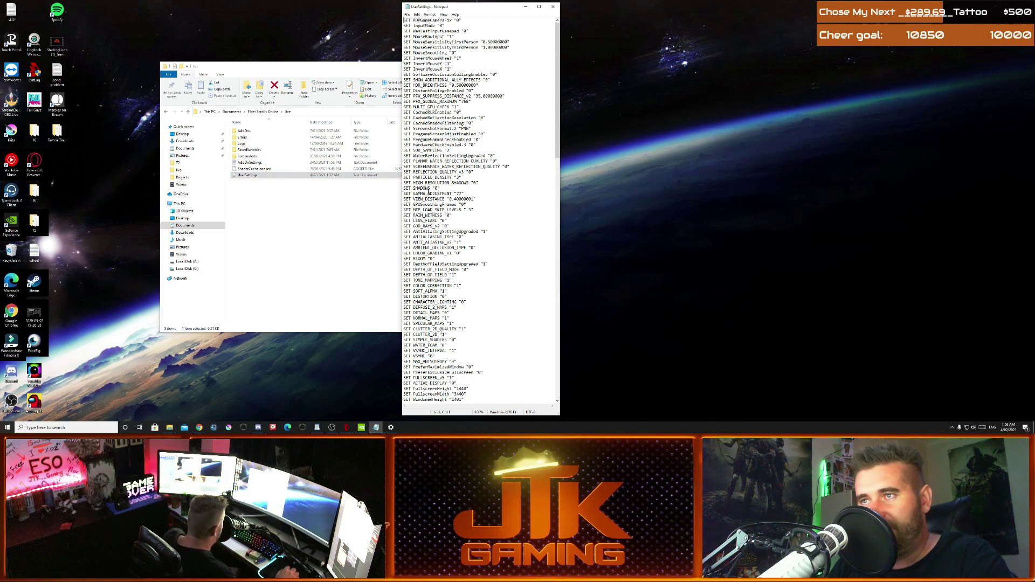
pyautogui.moveTo(499, 9); pyautogui.dragTo(356, 9)
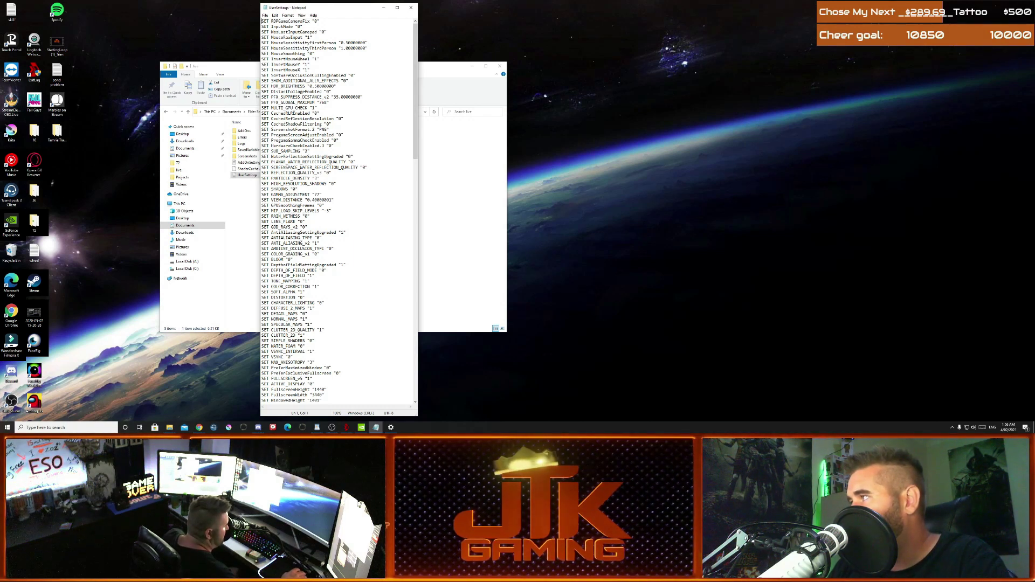
pyautogui.hotkey('alt', 'Tab')
pyautogui.scroll(-3, 578, 239)
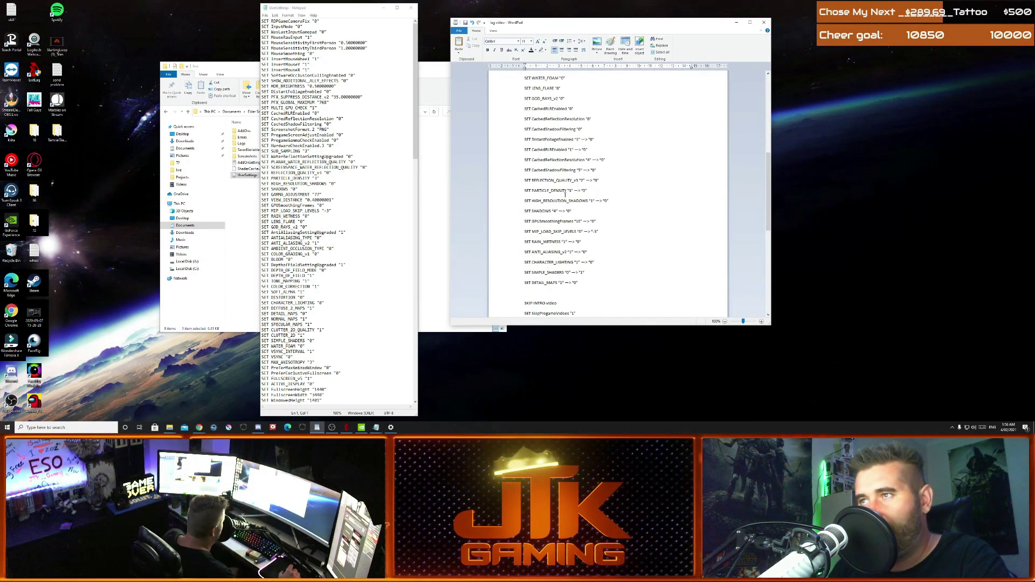
pyautogui.scroll(2, 550, 178)
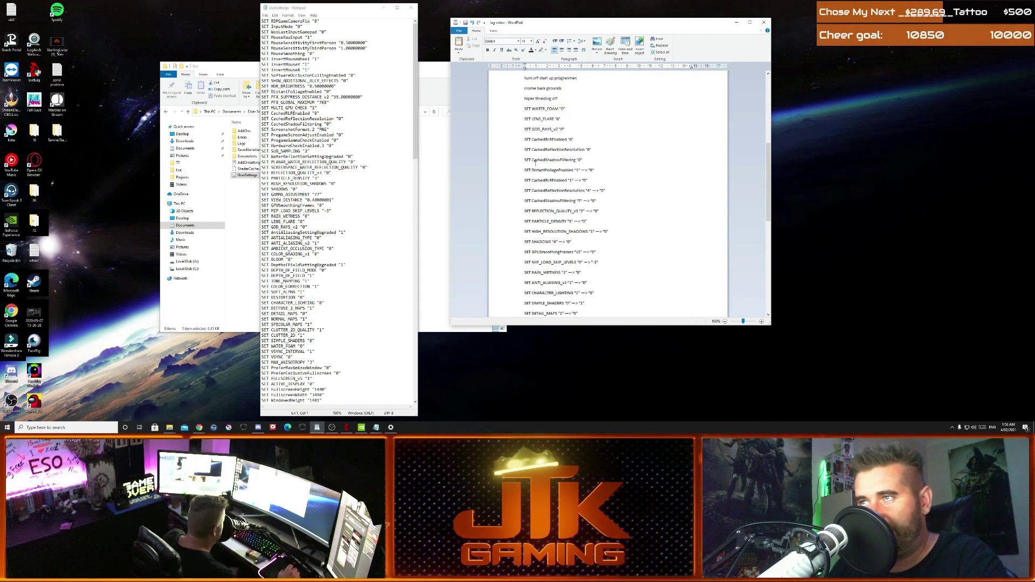
pyautogui.scroll(-1, 534, 169)
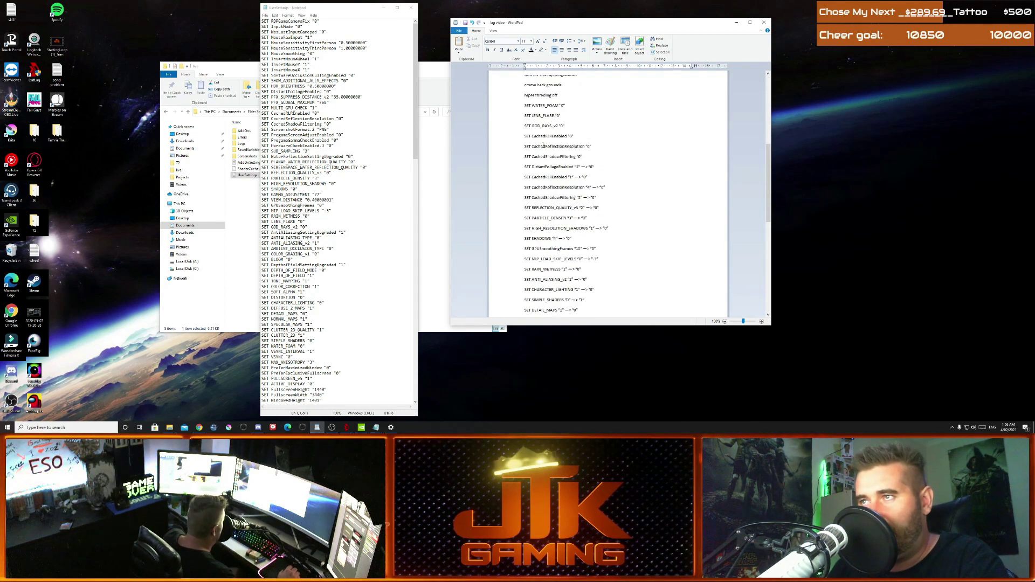
pyautogui.scroll(-6, 542, 145)
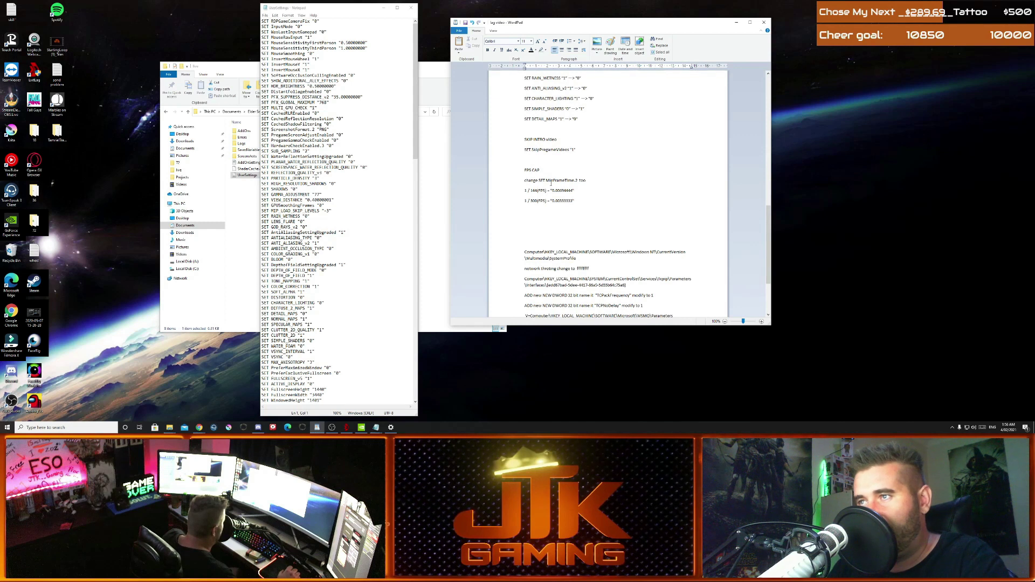
pyautogui.scroll(1, 550, 184)
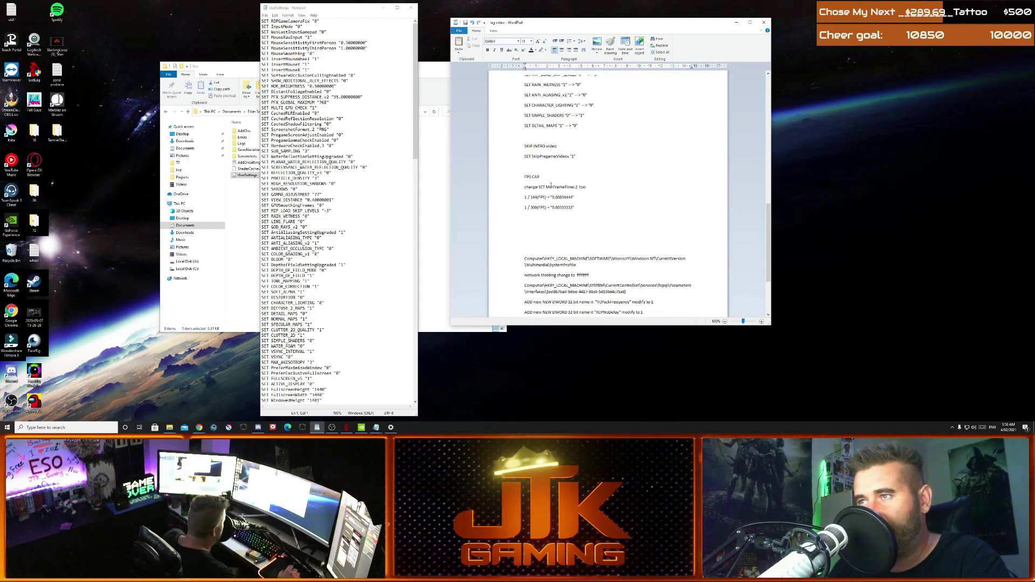
pyautogui.click(392, 220)
# Step: Scroll UserSettings down to the SkipIntroVideos line and place the cursor after its value
pyautogui.scroll(-3, 378, 286)
pyautogui.scroll(3, 361, 345)
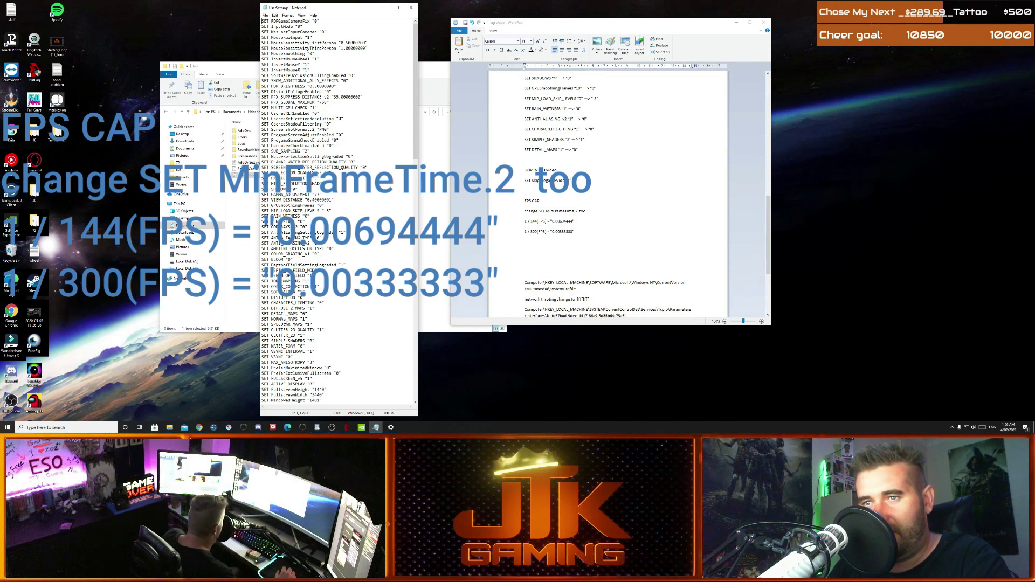
pyautogui.scroll(-20, 339, 211)
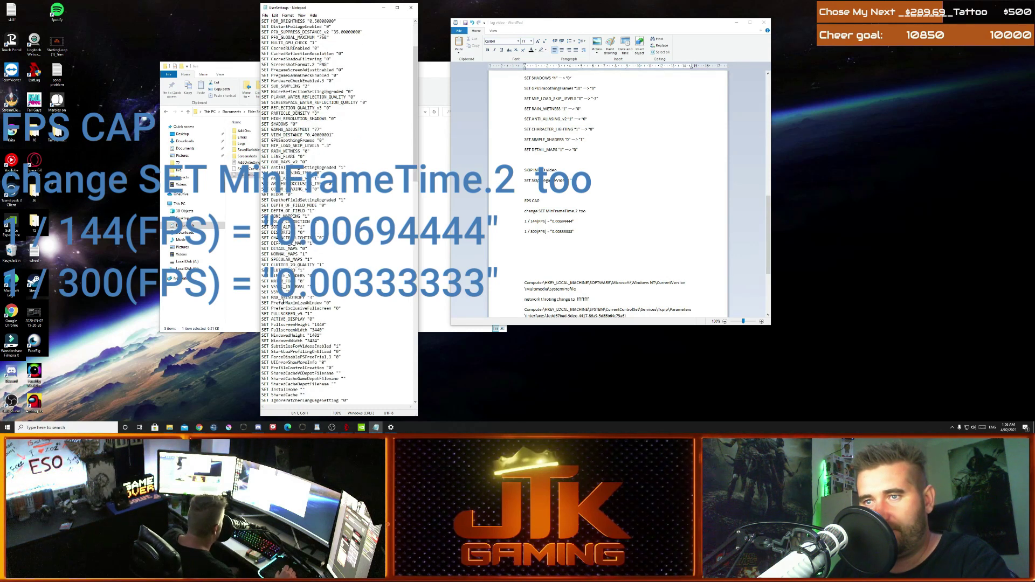
pyautogui.scroll(-12, 286, 303)
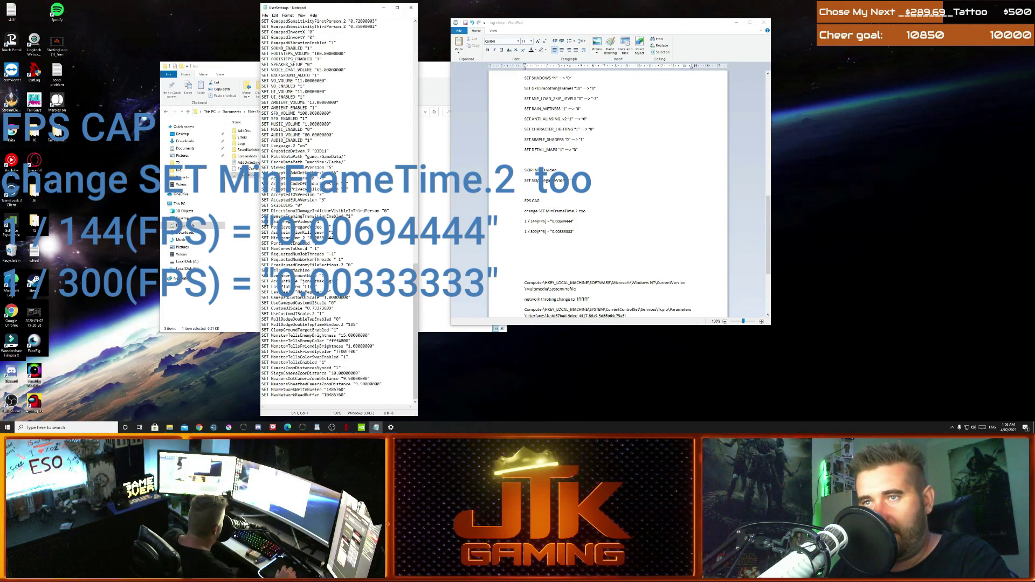
pyautogui.moveTo(272, 221); pyautogui.dragTo(314, 221)
pyautogui.click(322, 222)
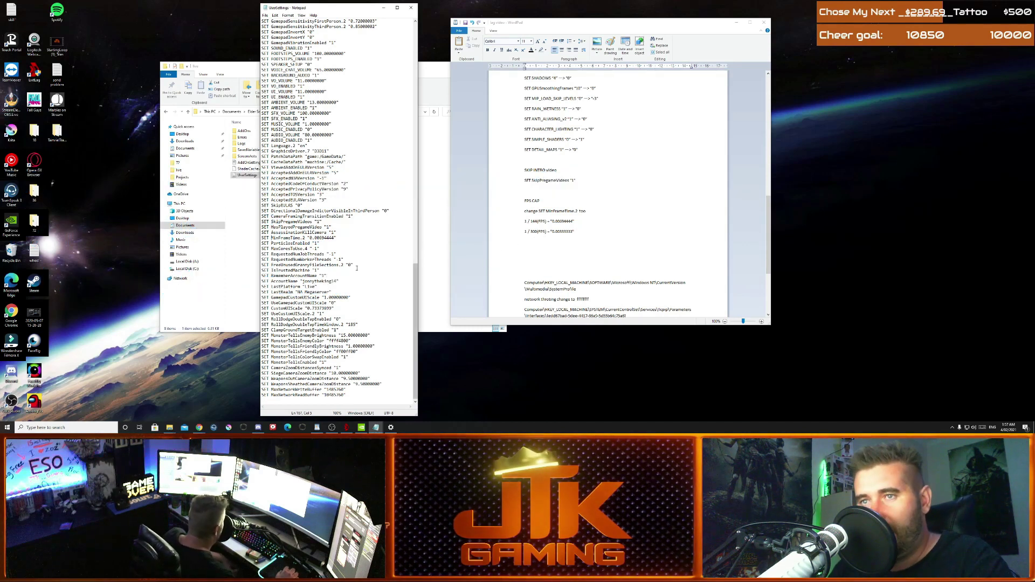
# Step: Scroll the WordPad notes to the SkipPregameVideos line, then minimize WordPad
pyautogui.scroll(3, 641, 203)
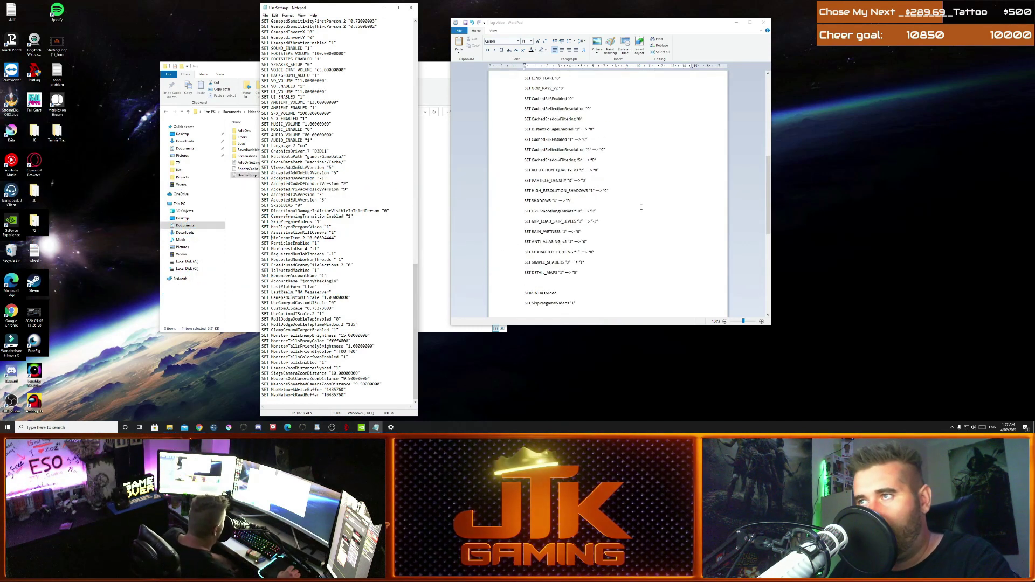
pyautogui.scroll(2, 642, 208)
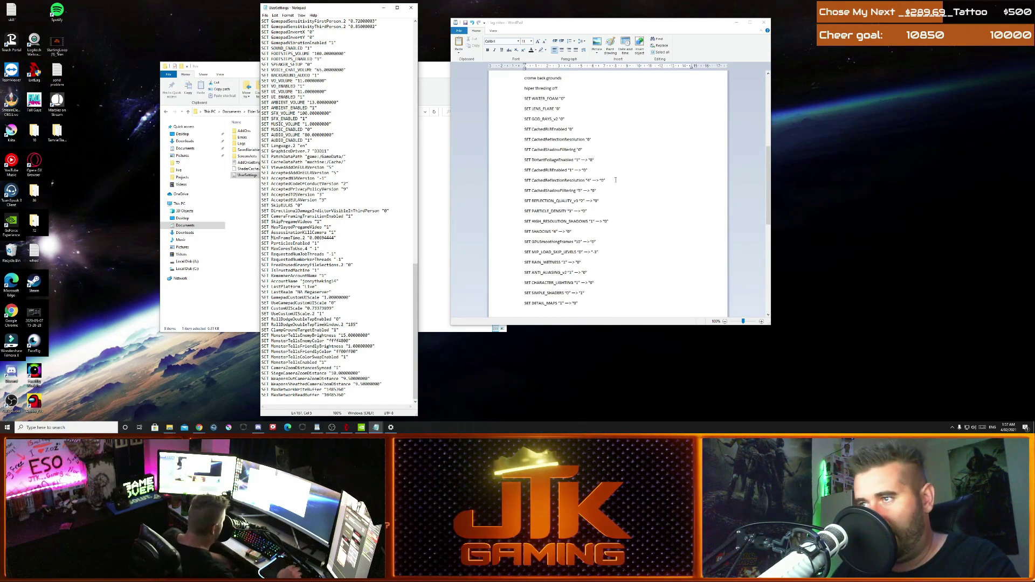
pyautogui.scroll(-1, 613, 183)
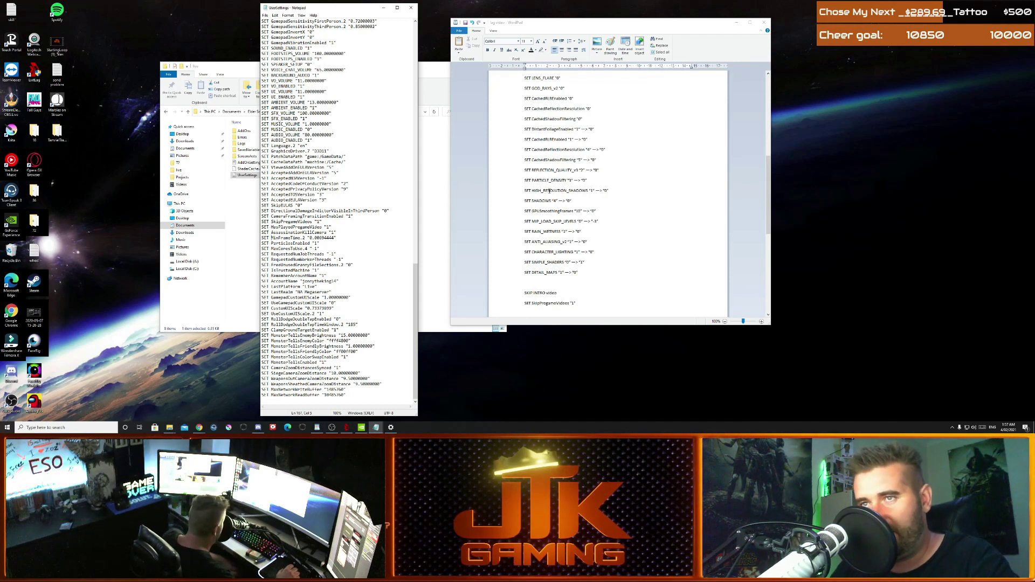
pyautogui.scroll(1, 549, 194)
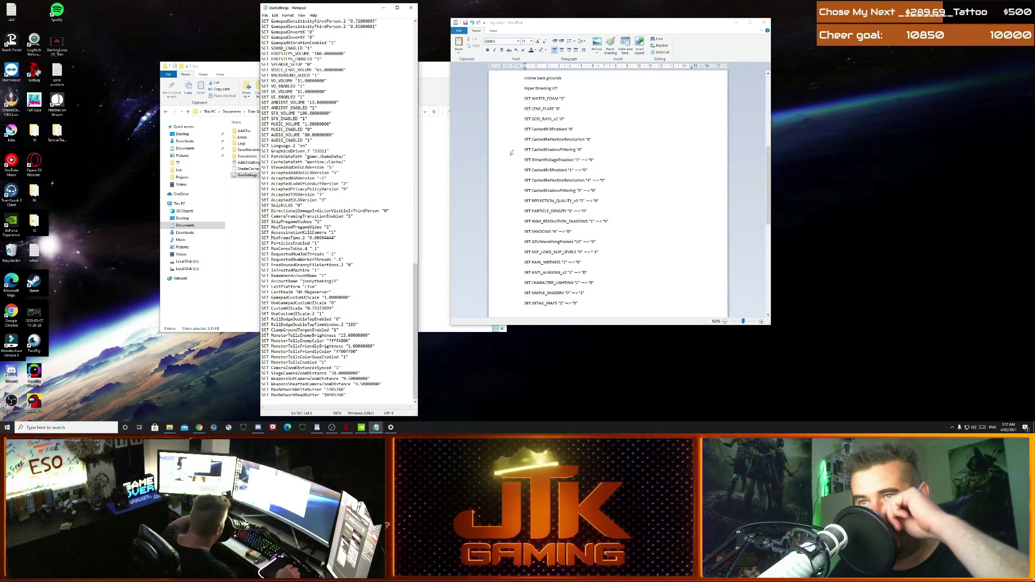
pyautogui.scroll(-1, 511, 155)
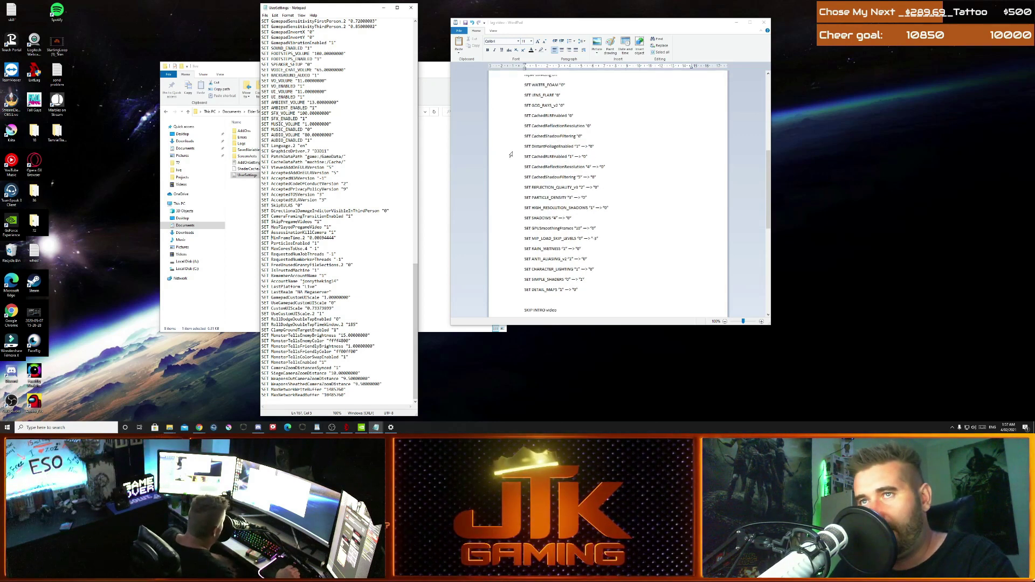
pyautogui.scroll(-1, 510, 155)
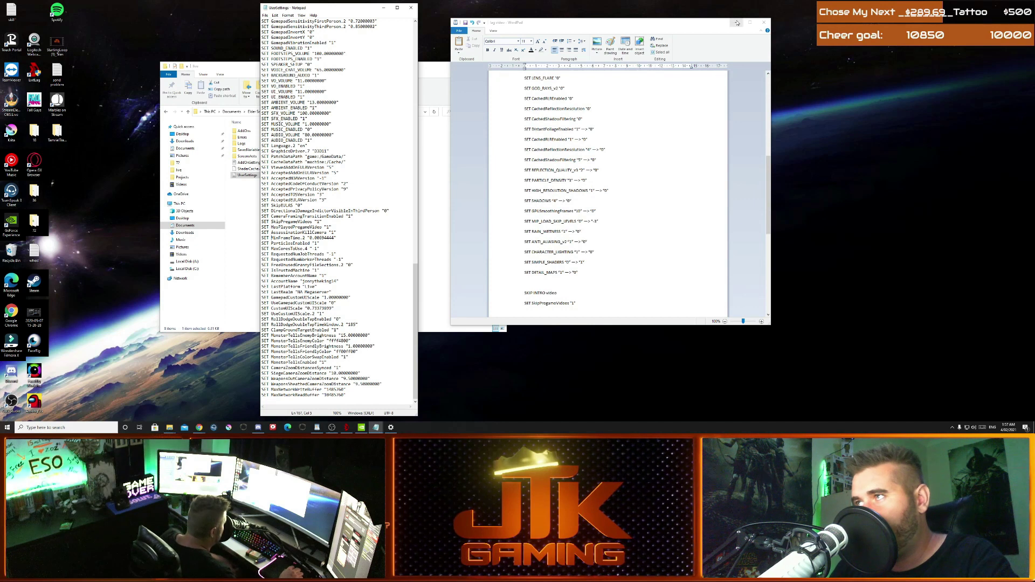
pyautogui.click(737, 22)
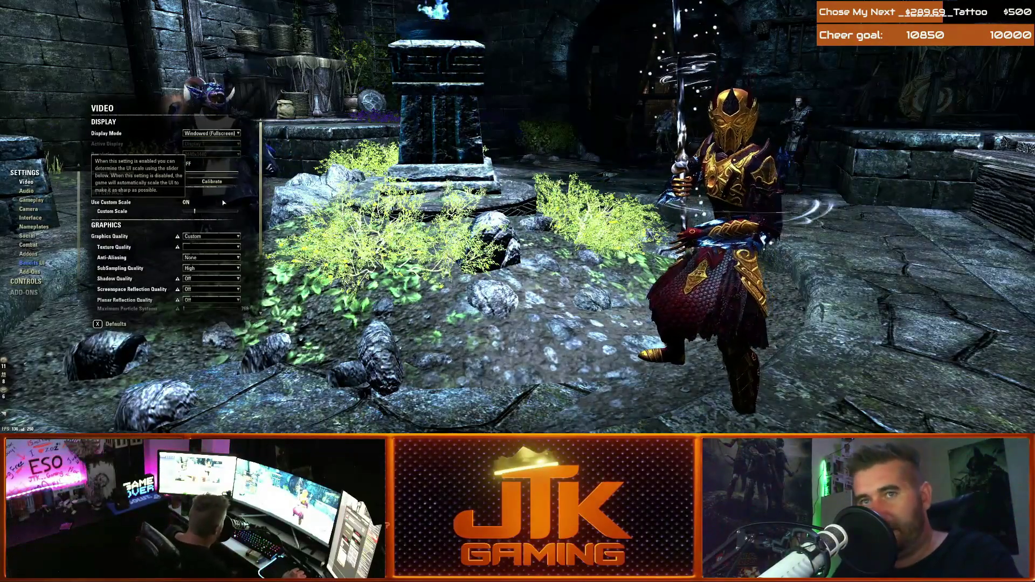
pyautogui.scroll(-2, 224, 204)
pyautogui.scroll(-2, 221, 204)
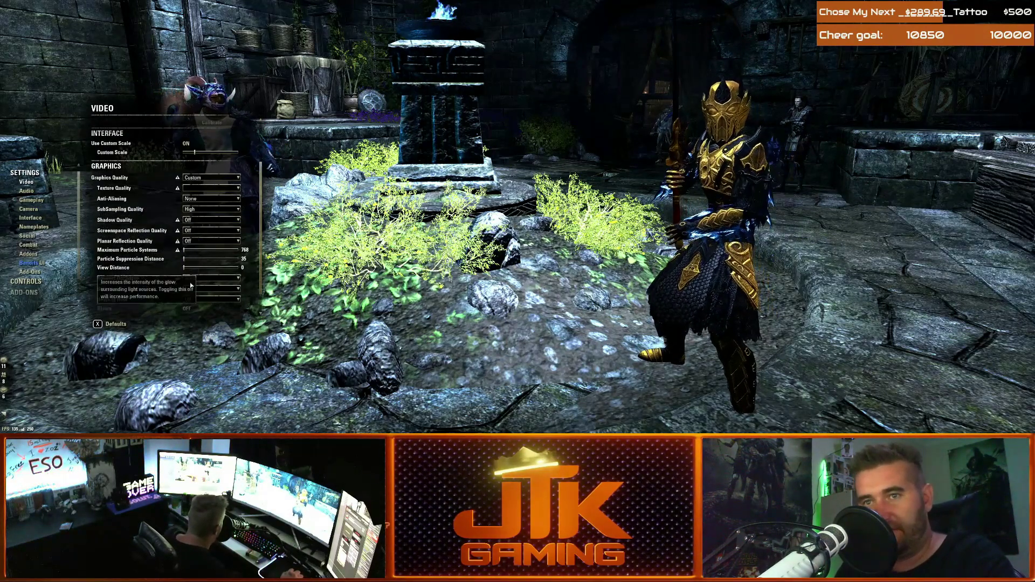
pyautogui.scroll(-1, 195, 260)
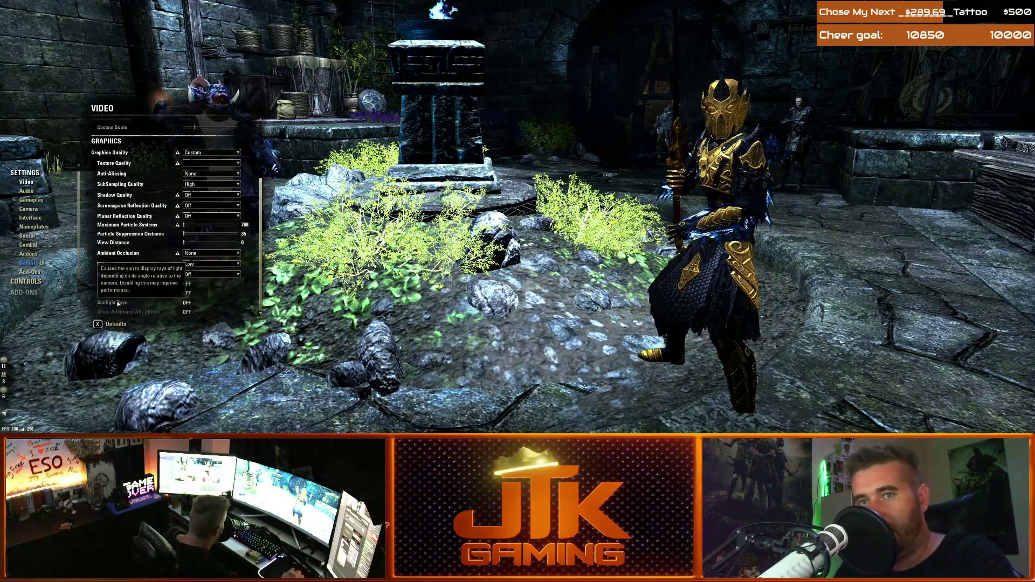
pyautogui.moveTo(122, 291)
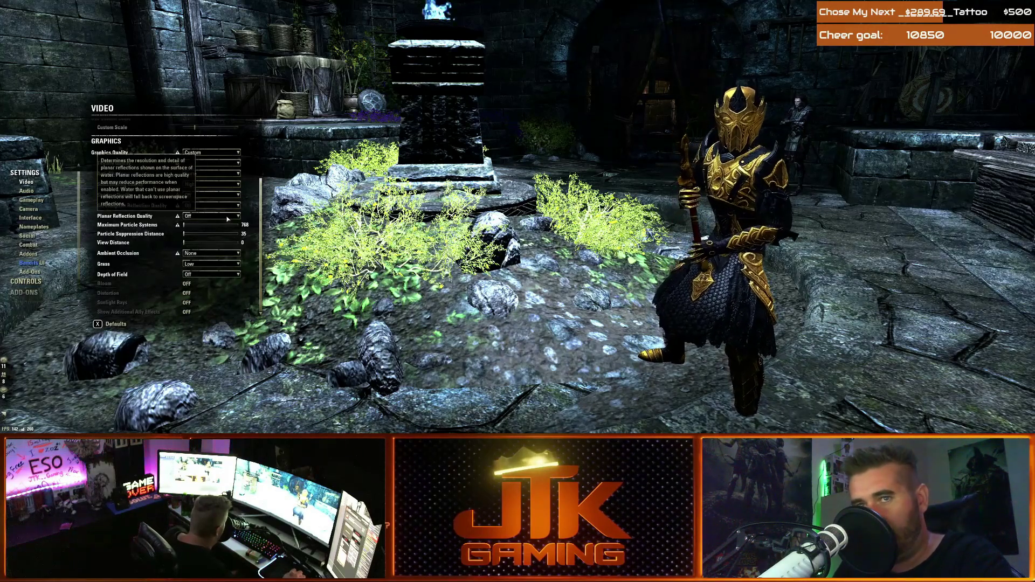
pyautogui.scroll(2, 232, 216)
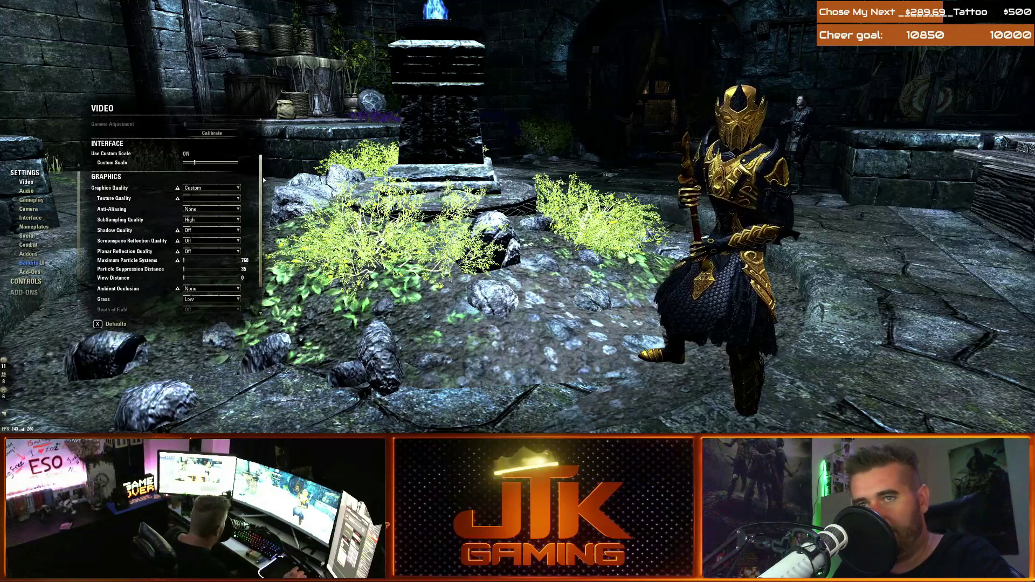
pyautogui.click(237, 198)
pyautogui.click(220, 222)
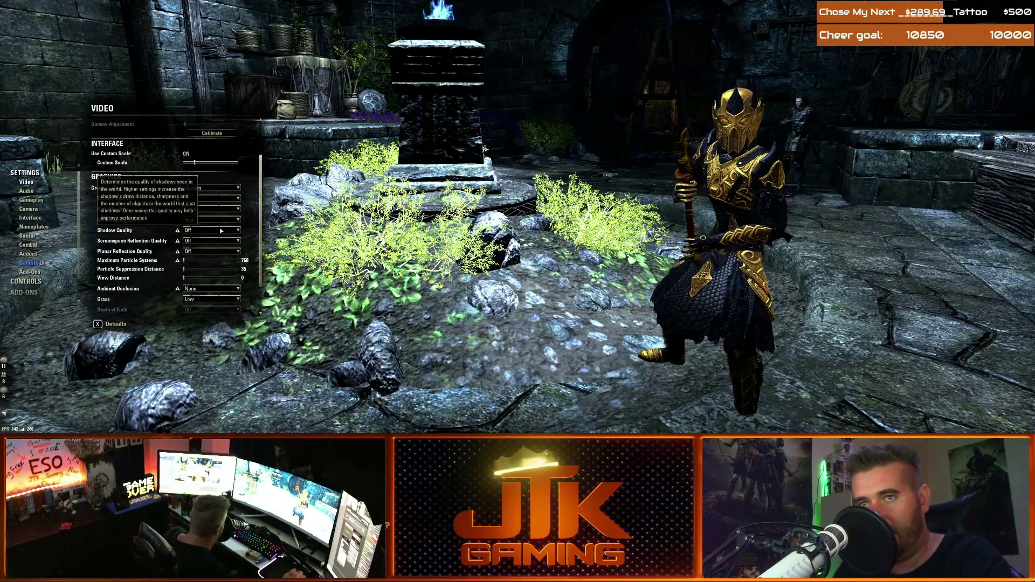
pyautogui.click(221, 221)
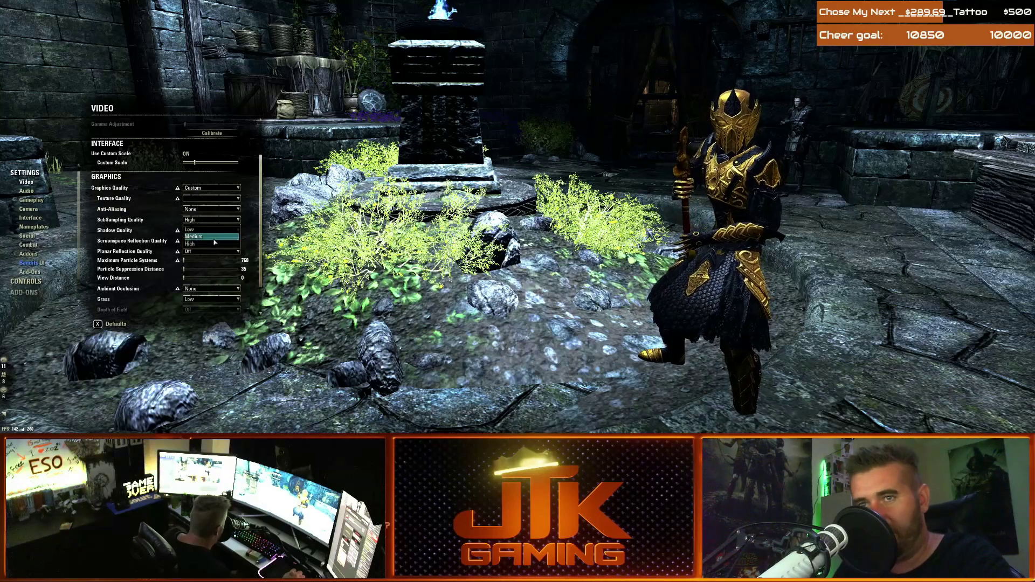
pyautogui.click(252, 211)
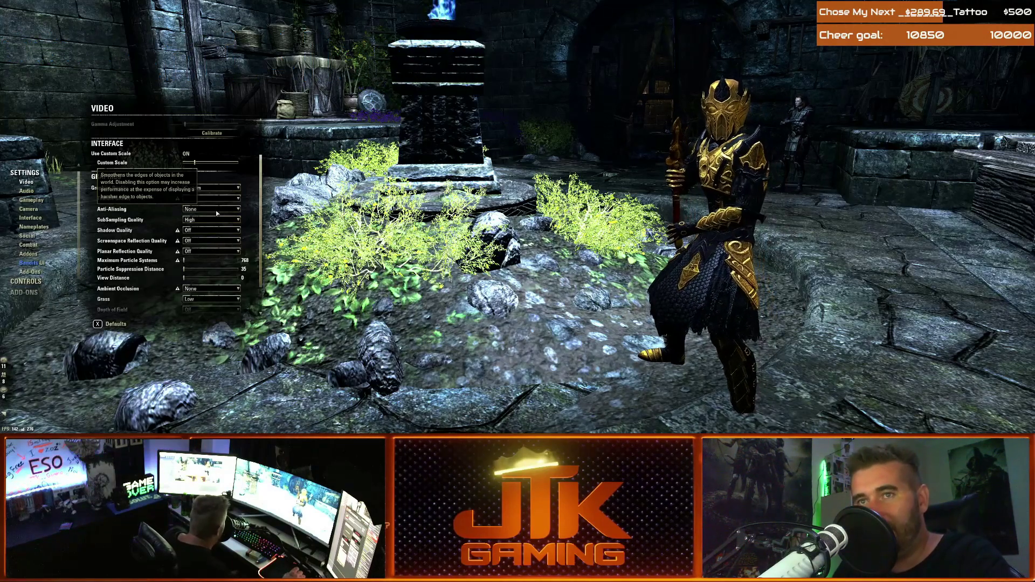
pyautogui.scroll(3, 216, 210)
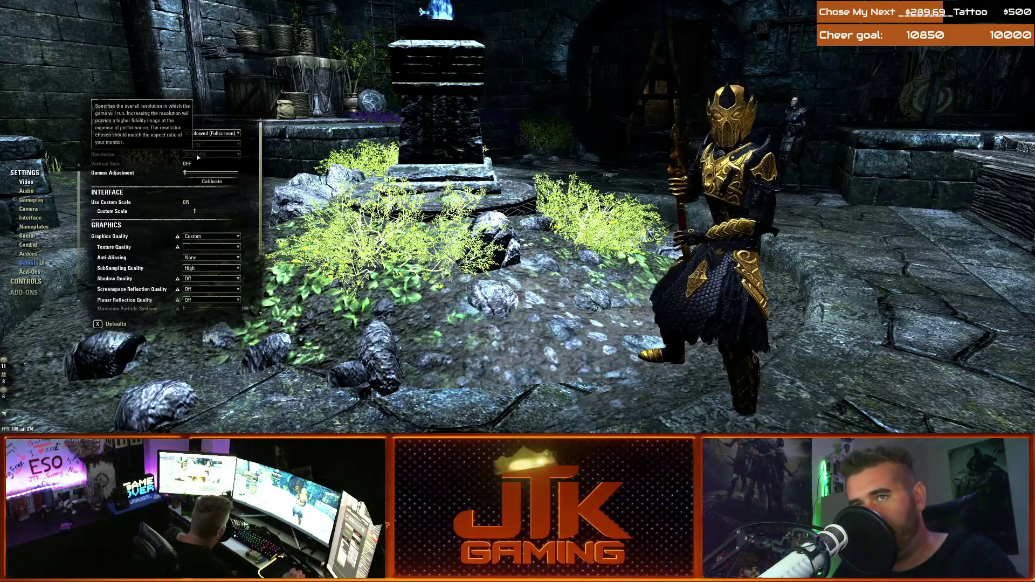
# Step: Exit the ESO settings menu, then swap weapon bars and cast skill 3 to test responsiveness
pyautogui.press('Escape')
pyautogui.press('Escape')
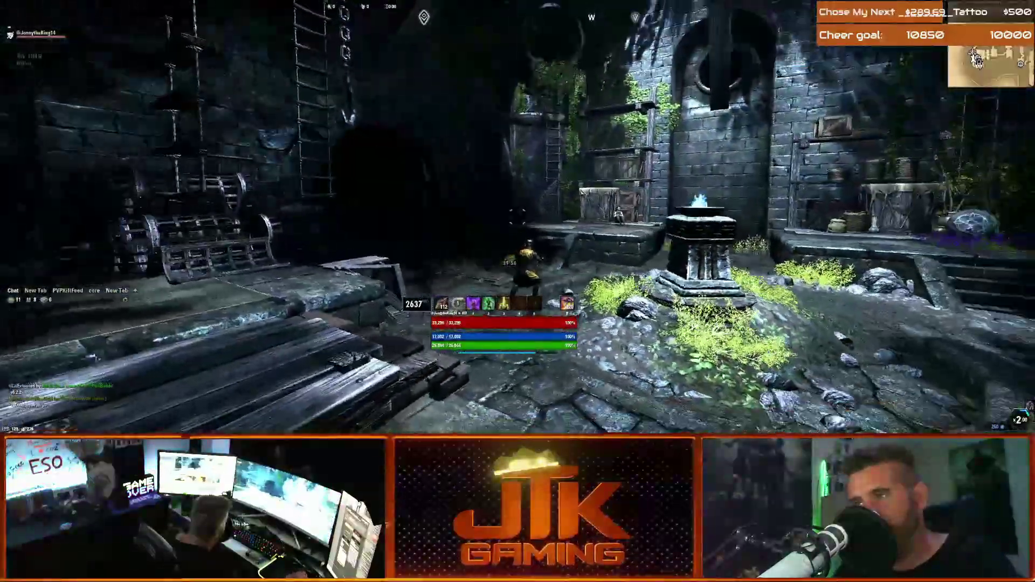
pyautogui.press('`')
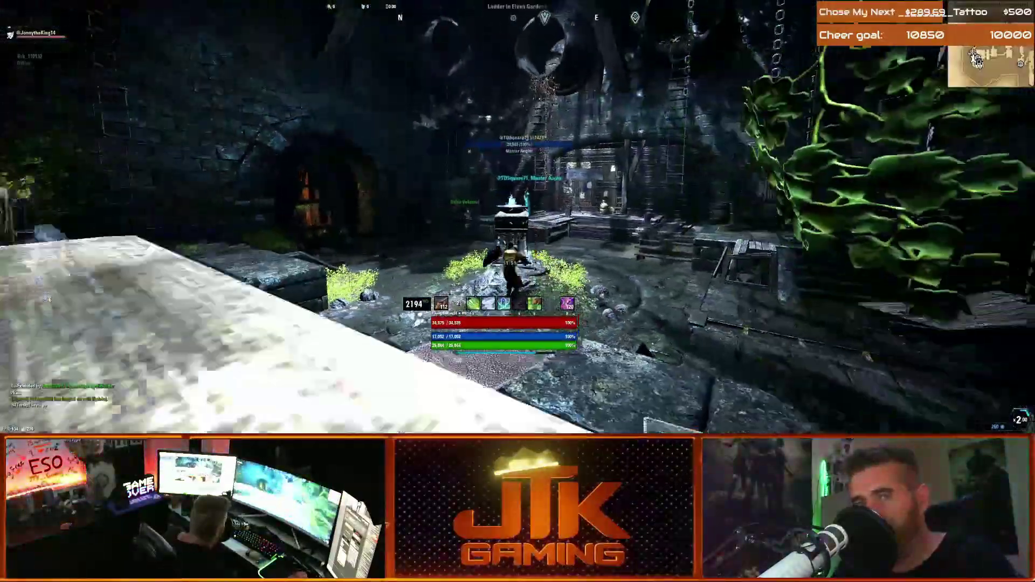
pyautogui.press('3')
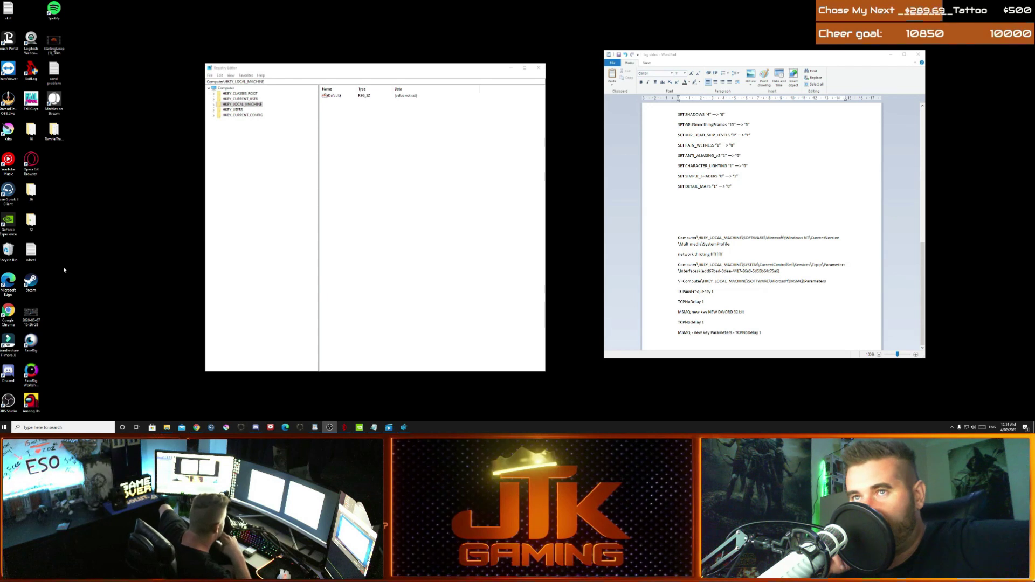
# Step: Search 'reg' and run Registry Editor as administrator
pyautogui.click(31, 427)
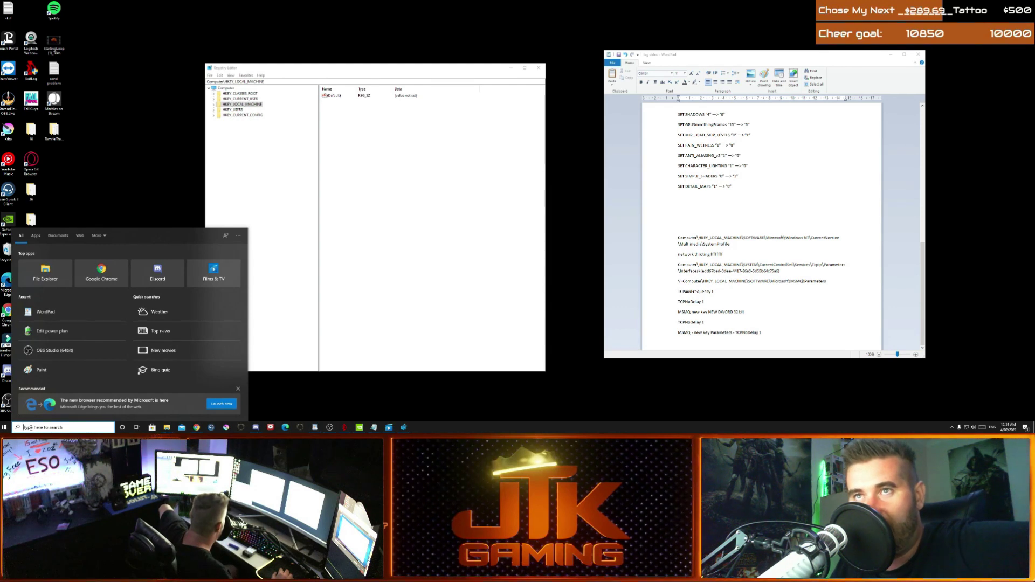
pyautogui.write('reg')
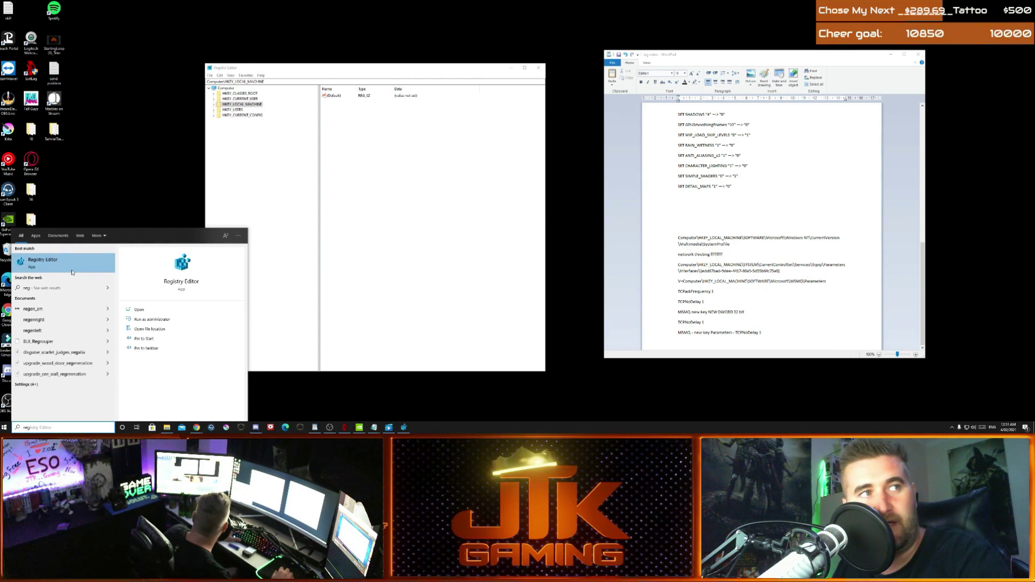
pyautogui.rightClick(73, 268)
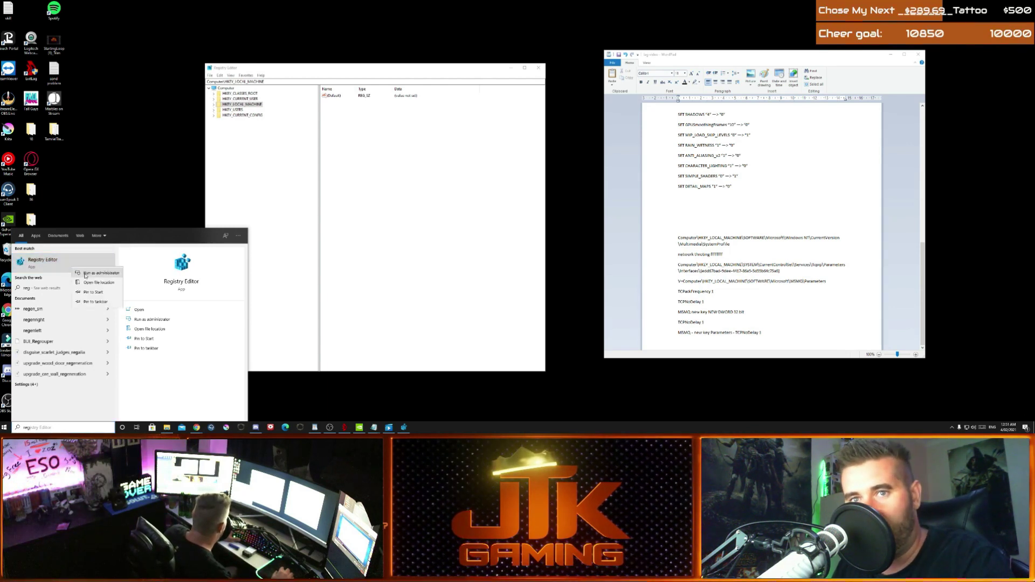
pyautogui.click(86, 274)
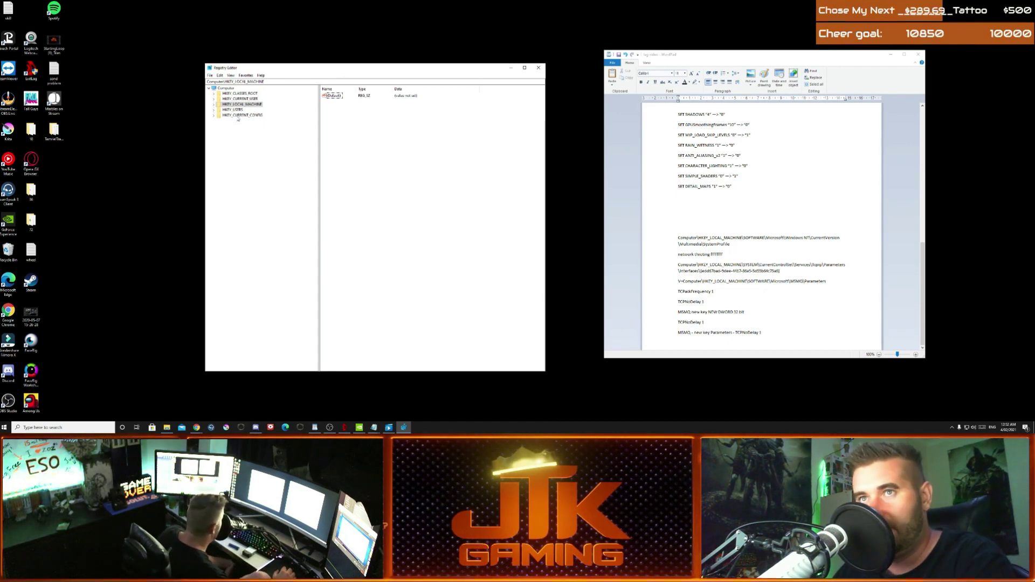
# Step: Expand HKEY_LOCAL_MACHINE\SOFTWARE and scroll the tree down to the Windows NT key
pyautogui.click(215, 105)
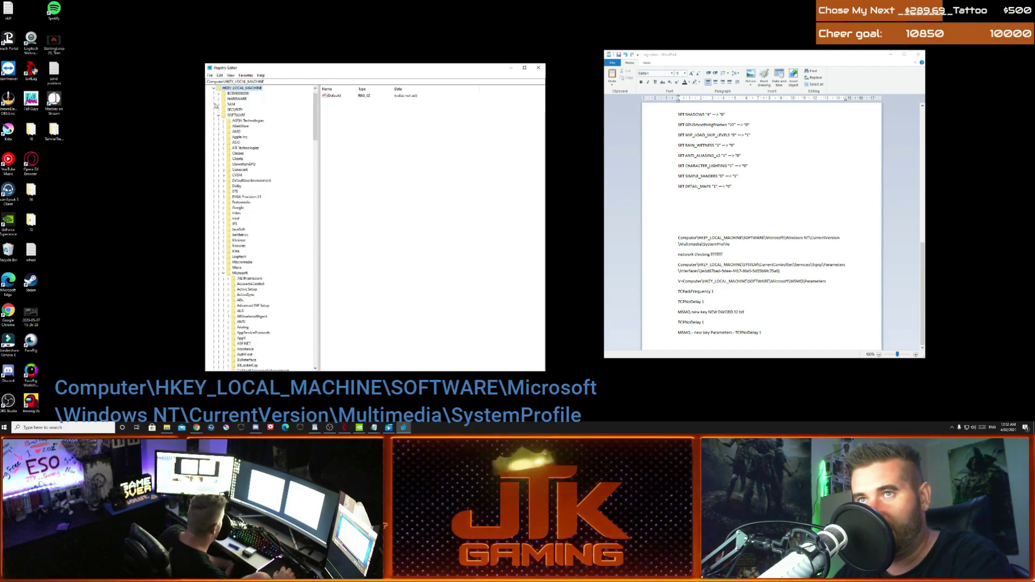
pyautogui.click(220, 115)
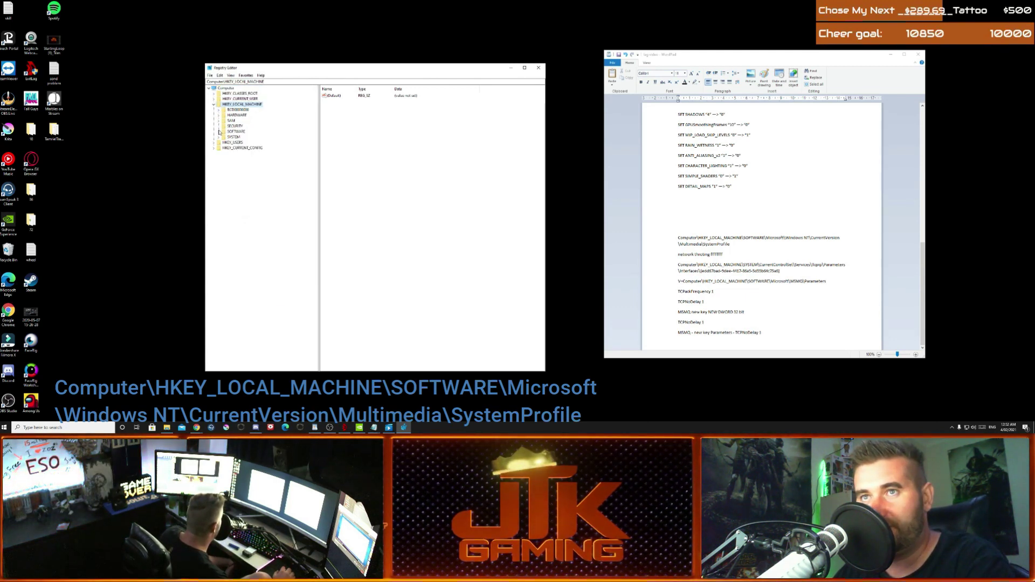
pyautogui.click(218, 131)
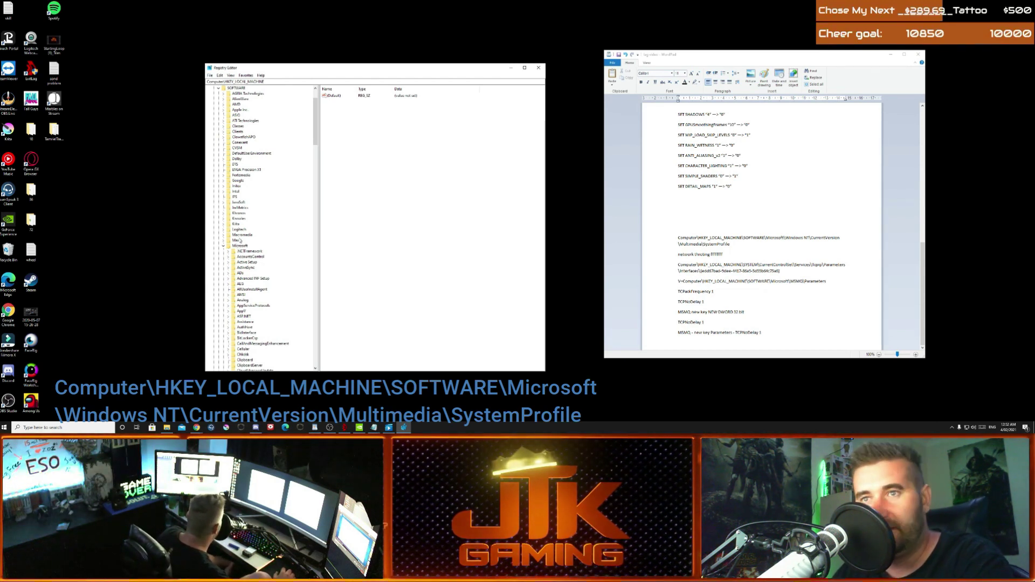
pyautogui.scroll(-3, 235, 241)
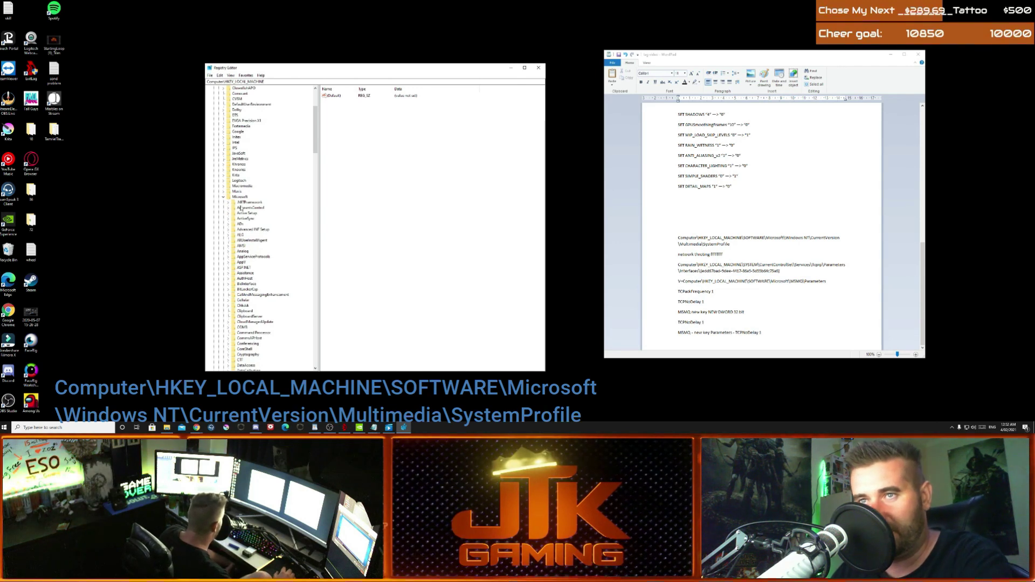
pyautogui.scroll(-4, 243, 214)
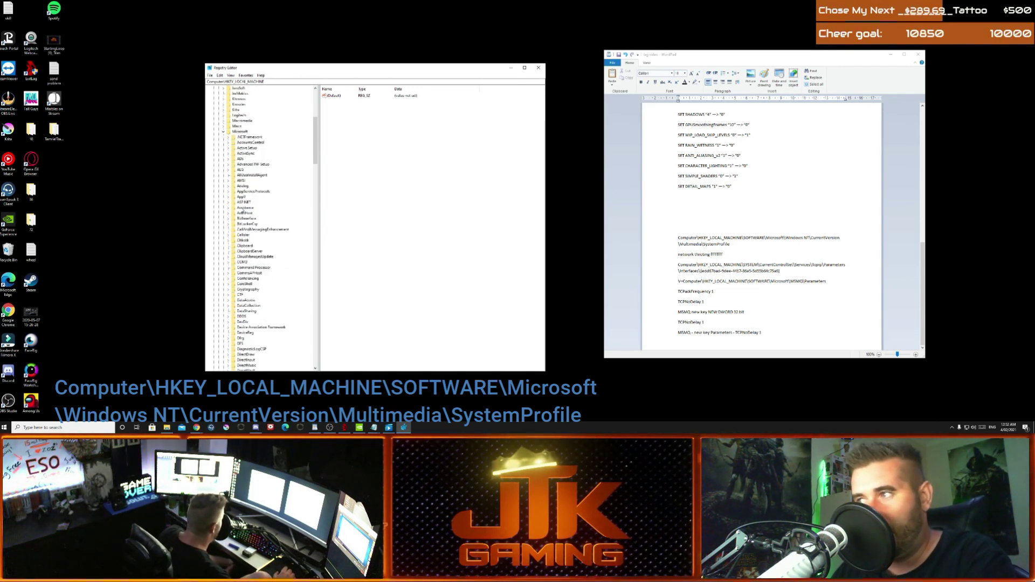
pyautogui.scroll(-17, 244, 209)
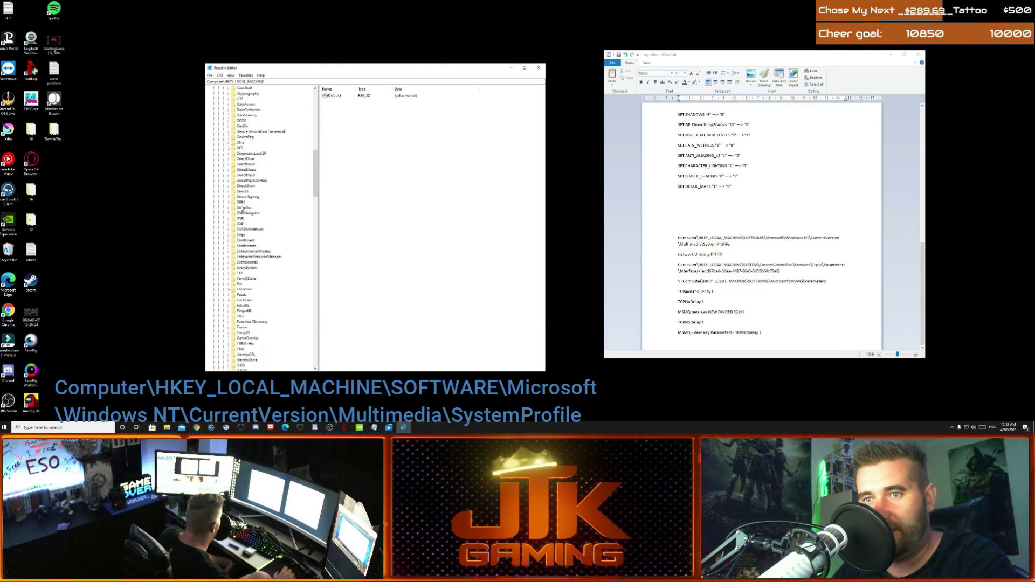
pyautogui.scroll(-11, 242, 208)
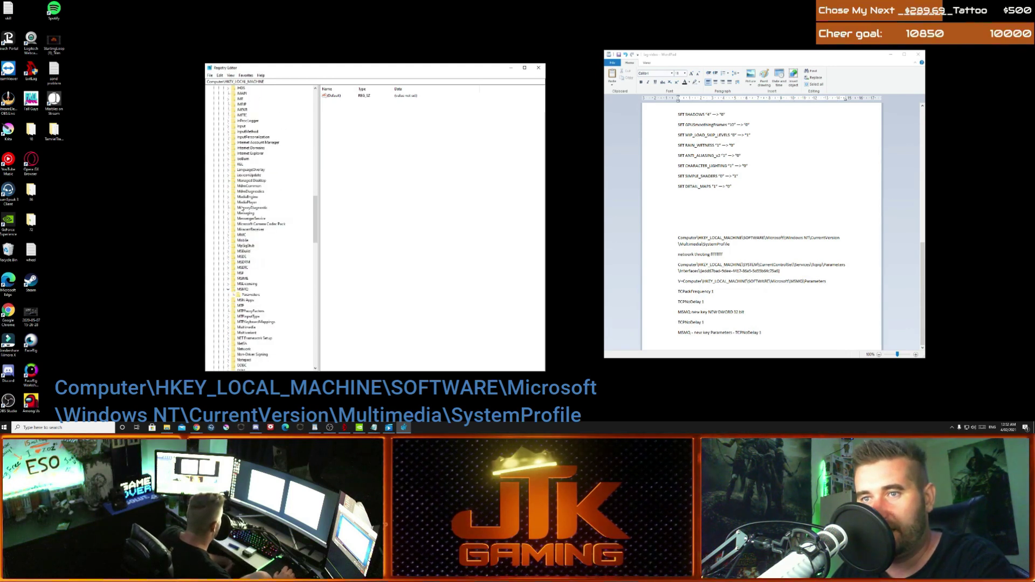
pyautogui.scroll(-16, 243, 208)
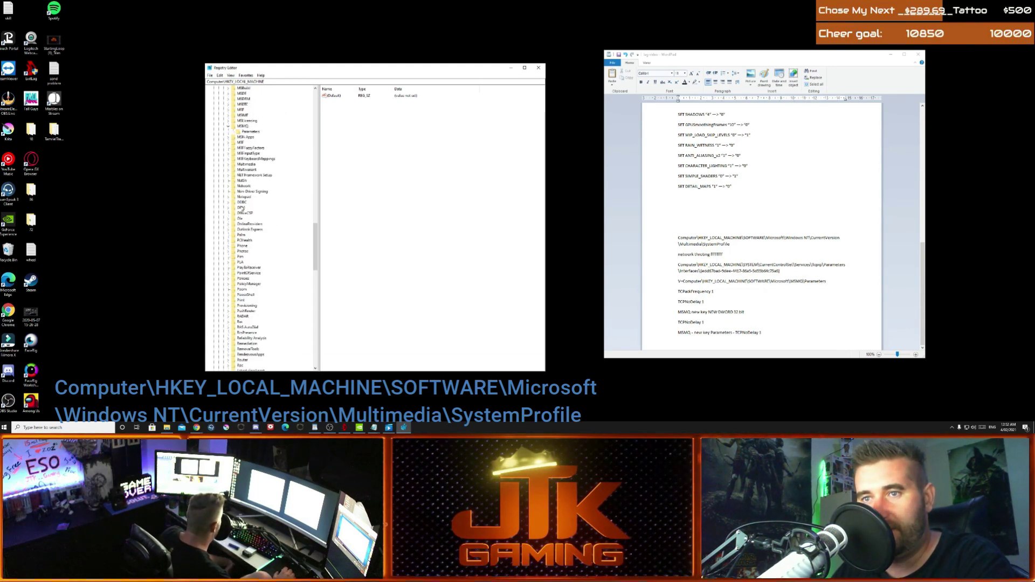
pyautogui.scroll(-17, 242, 208)
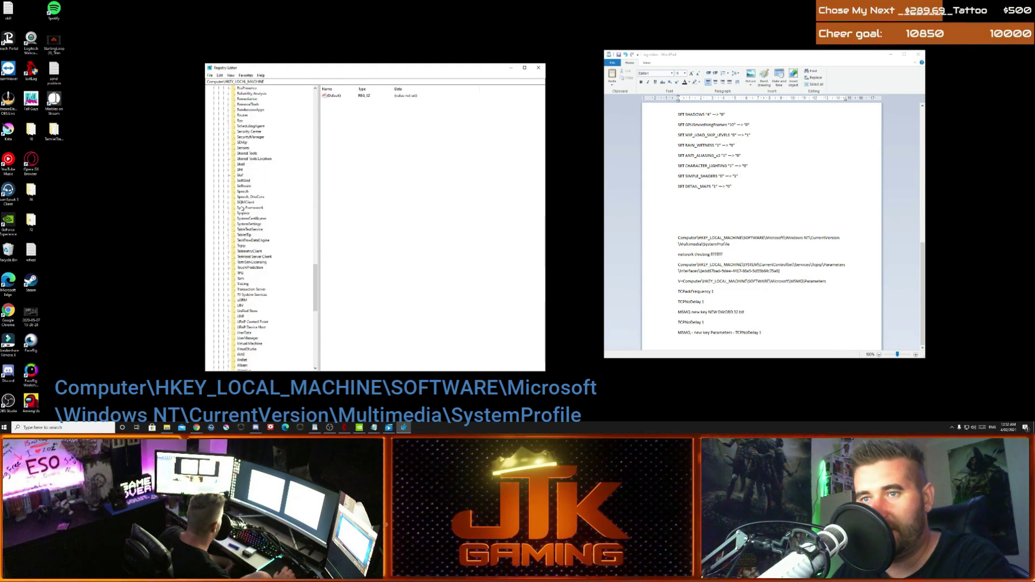
pyautogui.scroll(-7, 243, 209)
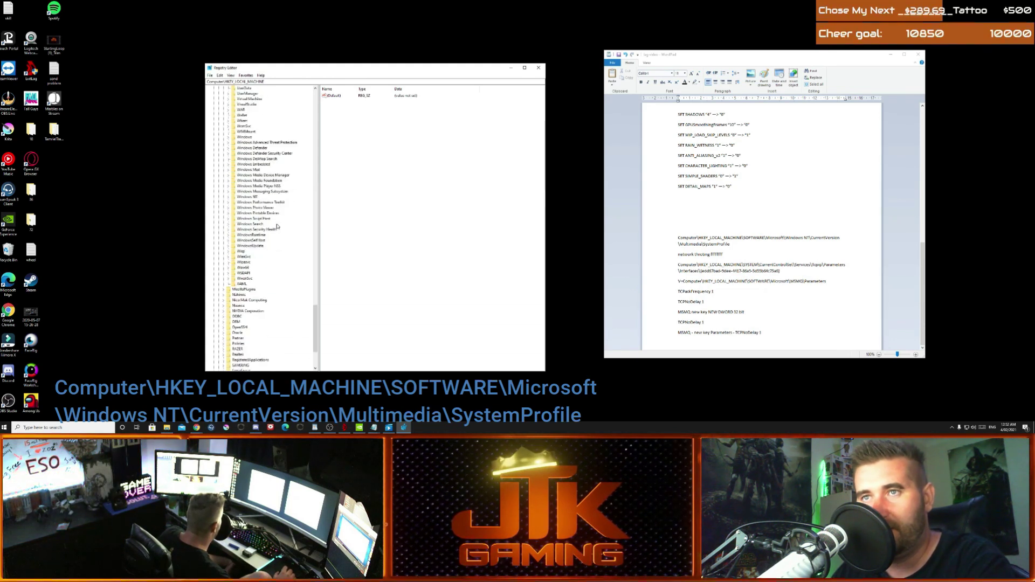
pyautogui.scroll(2, 269, 222)
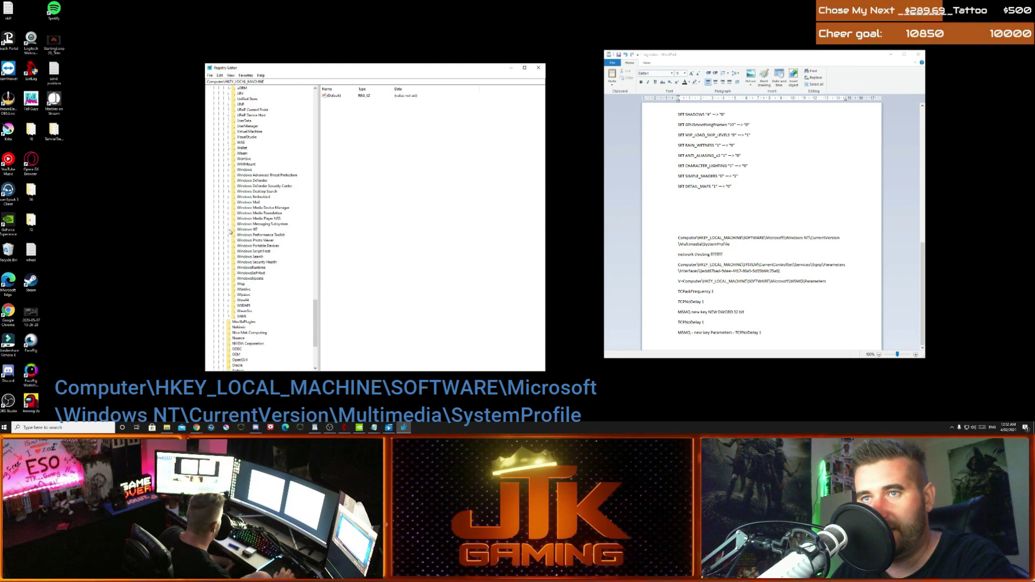
# Step: Expand Windows NT > CurrentVersion > Multimedia and select SystemProfile to list its values
pyautogui.click(229, 230)
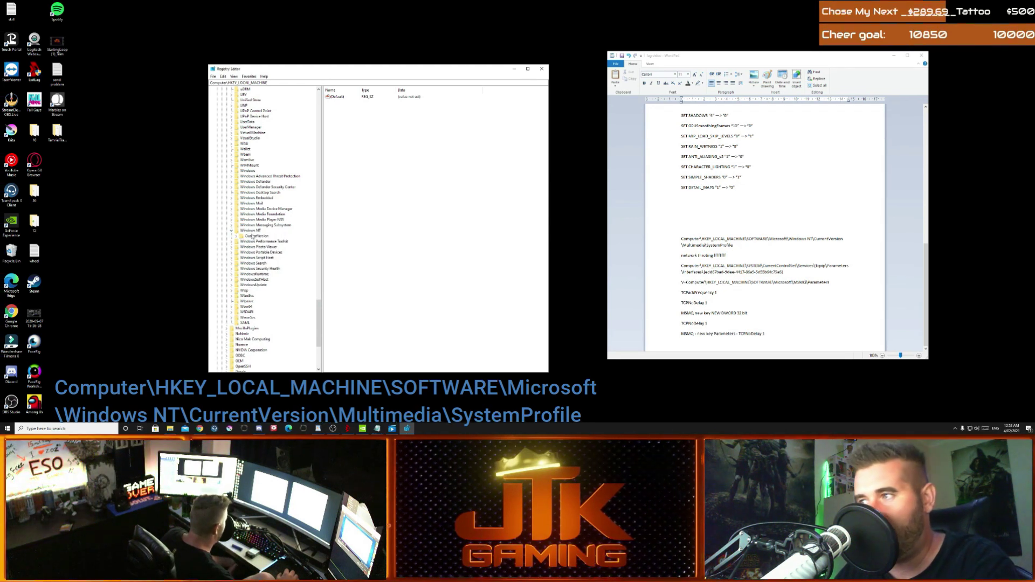
pyautogui.click(253, 236)
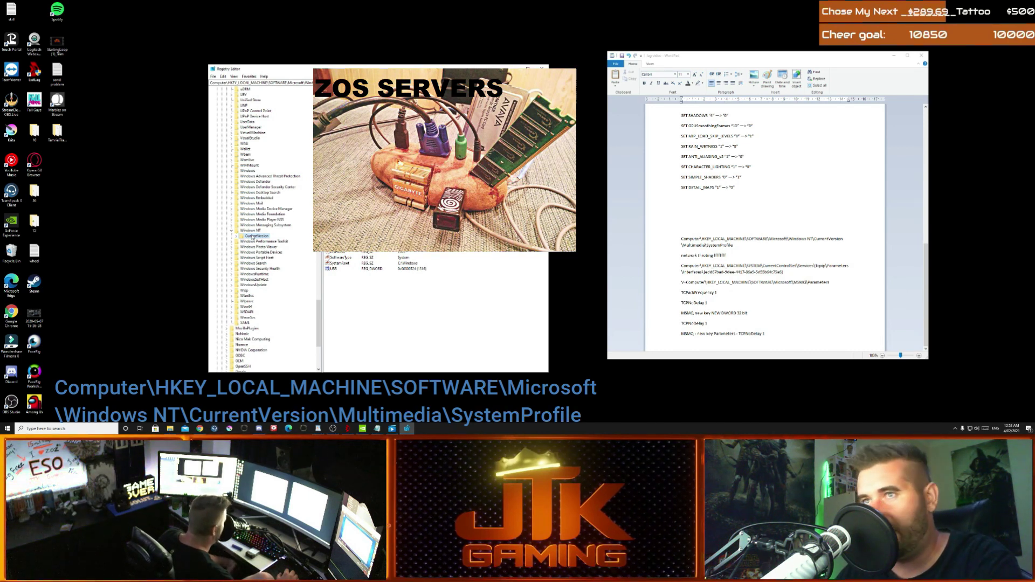
pyautogui.click(247, 231)
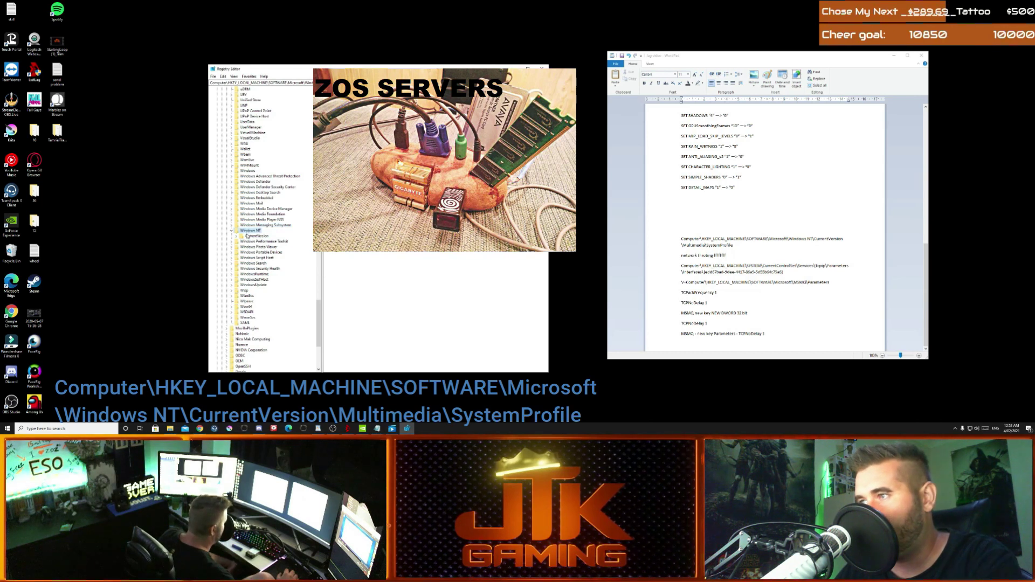
pyautogui.click(254, 236)
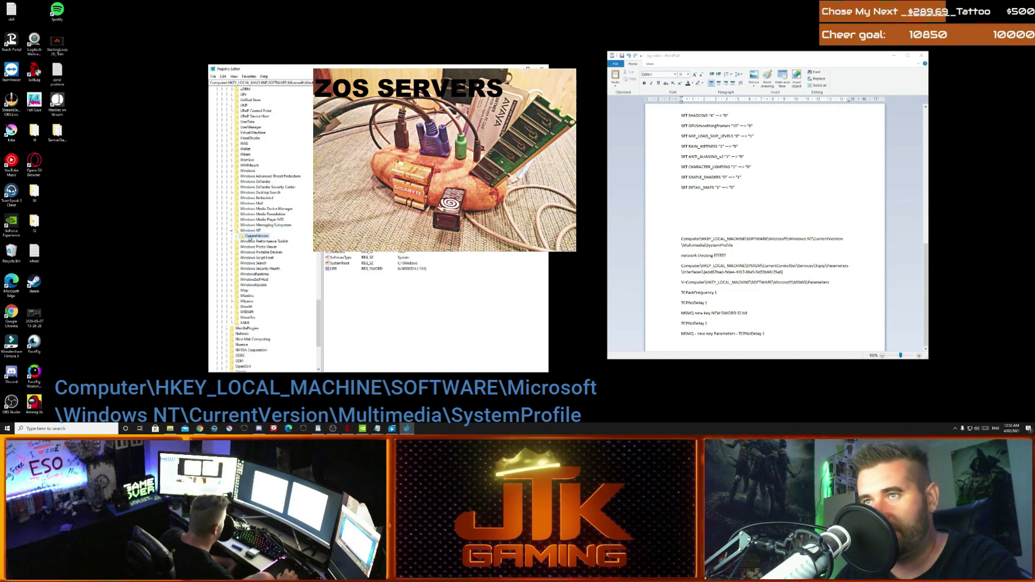
pyautogui.click(241, 236)
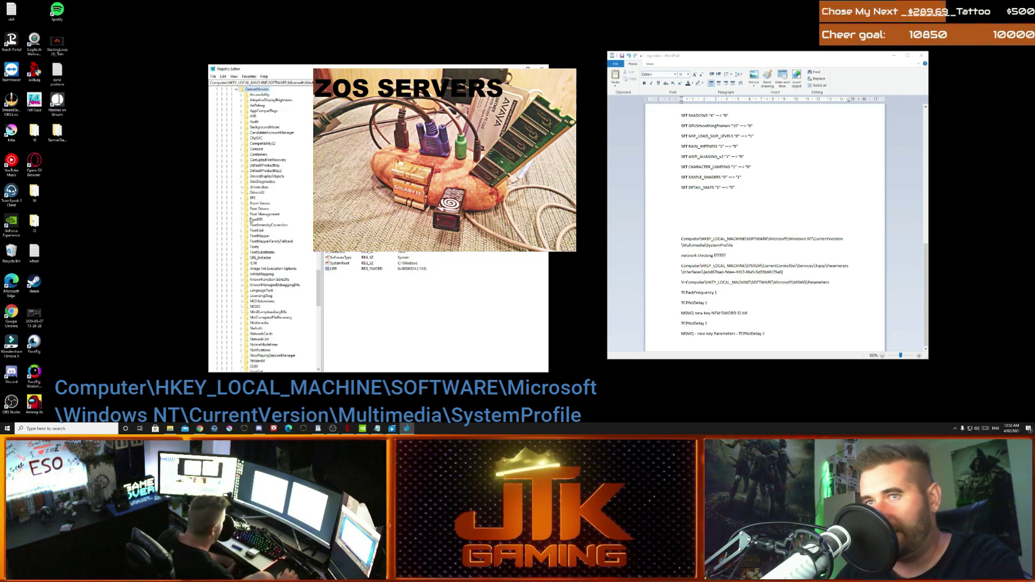
pyautogui.scroll(-4, 258, 235)
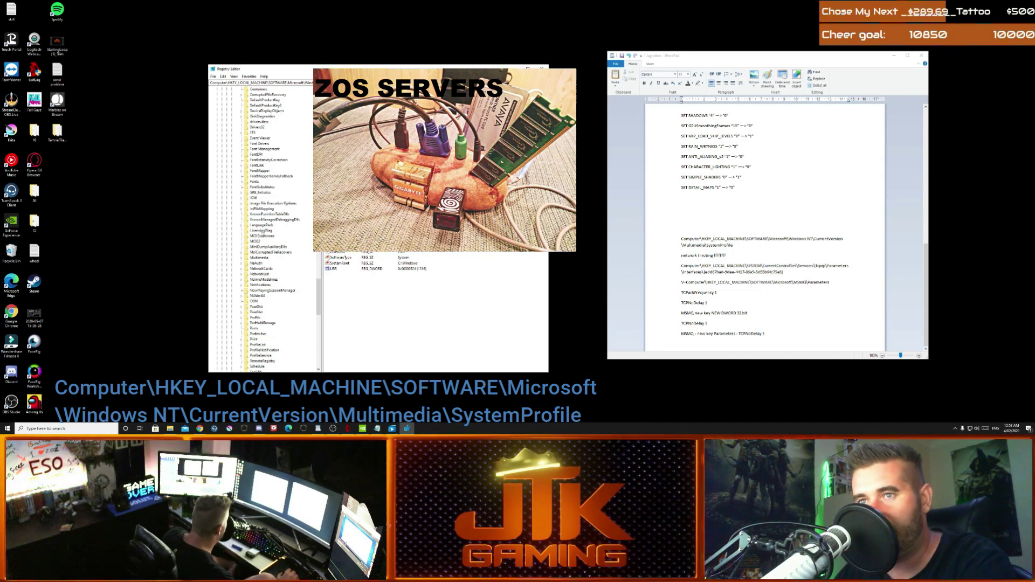
pyautogui.click(241, 258)
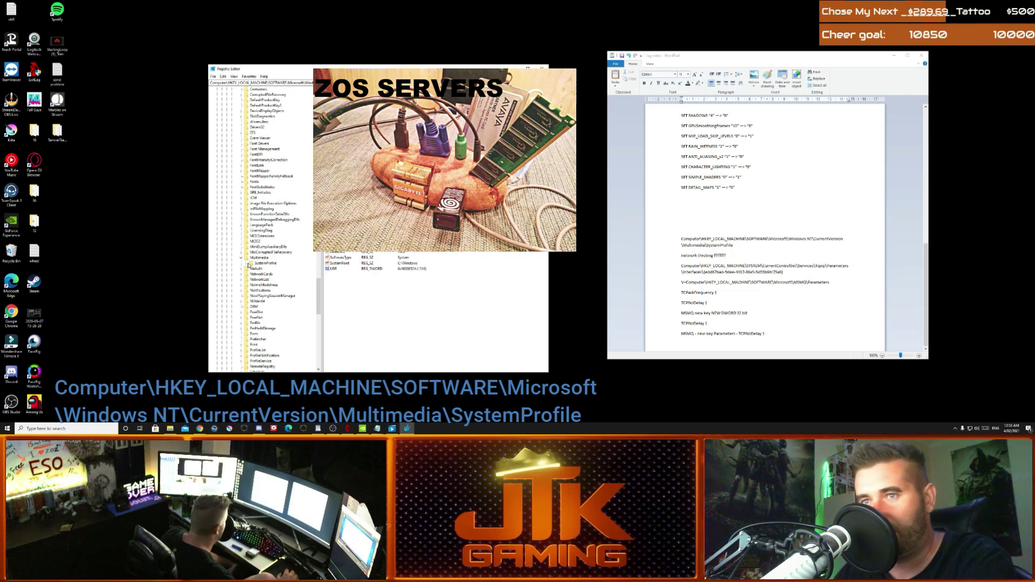
pyautogui.click(249, 264)
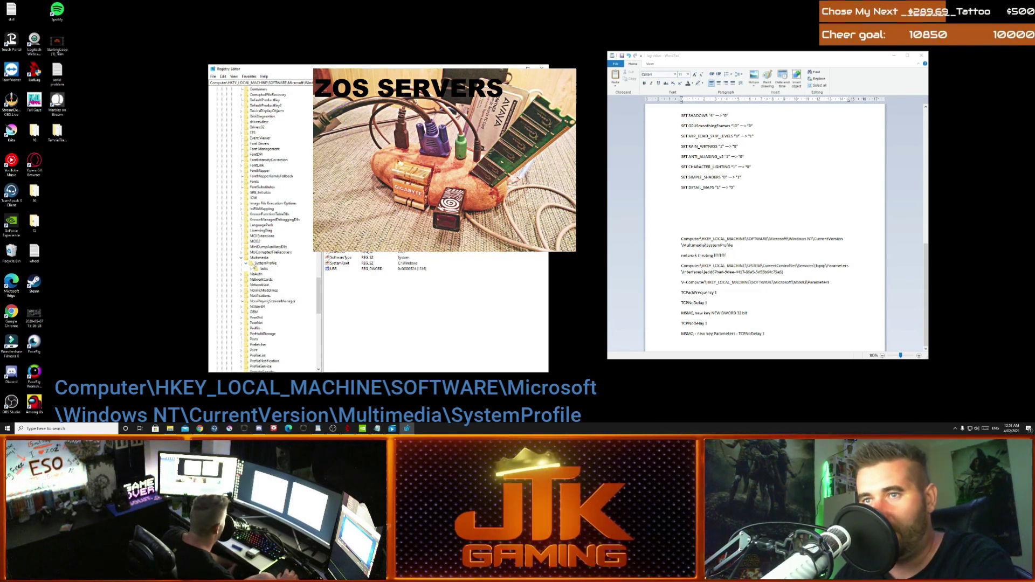
pyautogui.click(264, 263)
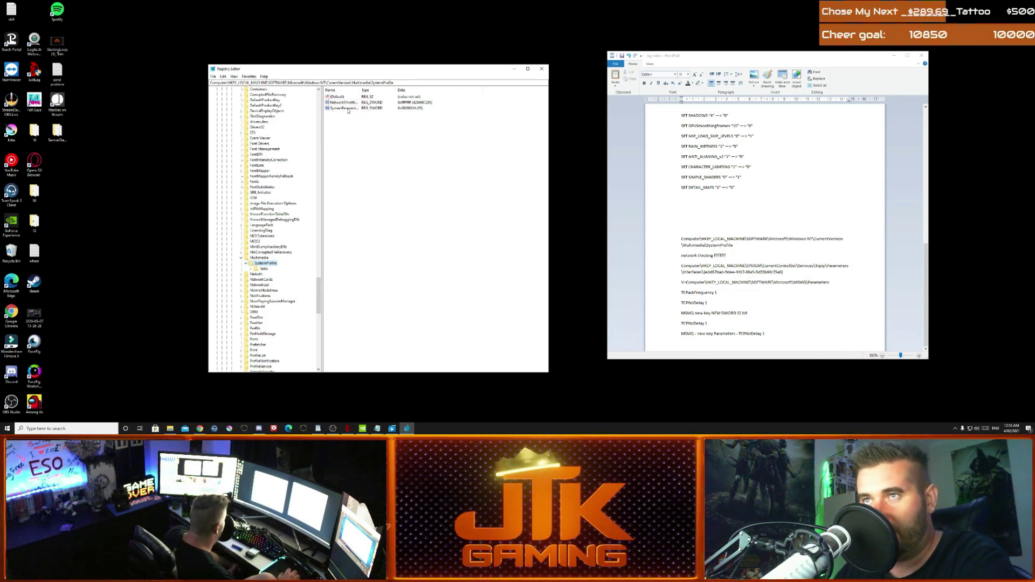
# Step: Confirm NetworkThrottlingIndex holds ffffffff in its Modify dialog, then collapse Multimedia
pyautogui.rightClick(349, 105)
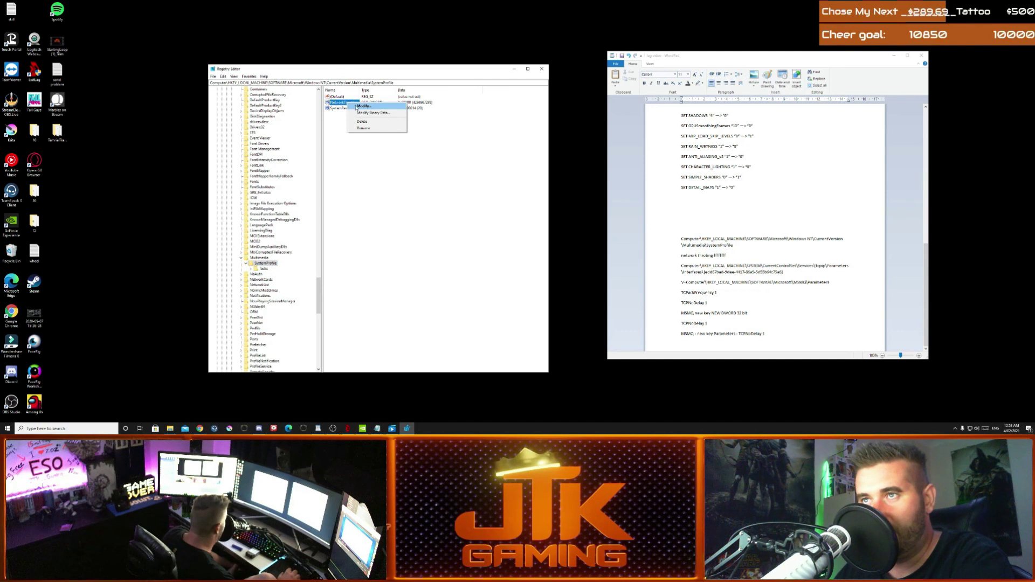
pyautogui.click(358, 107)
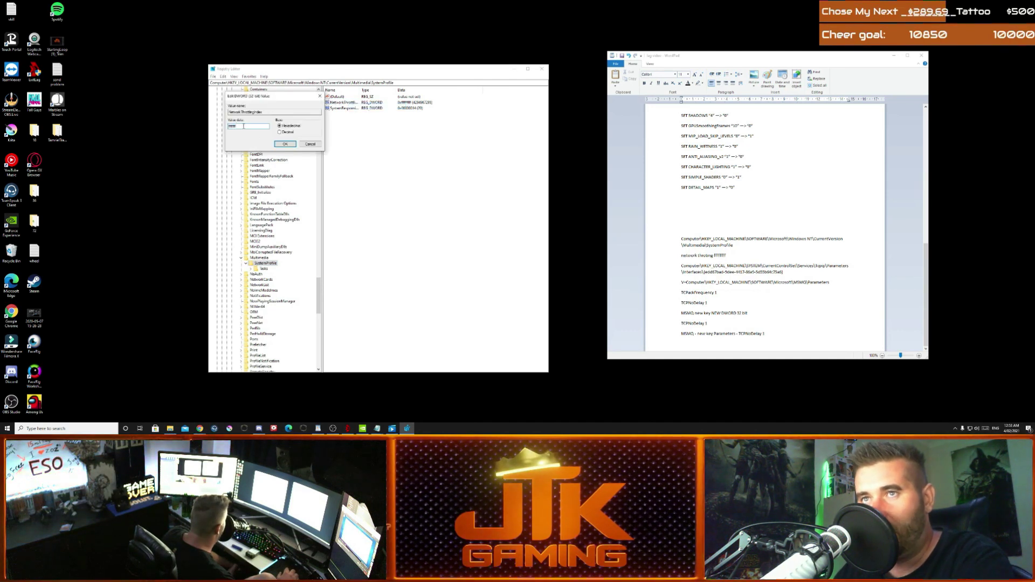
pyautogui.click(248, 128)
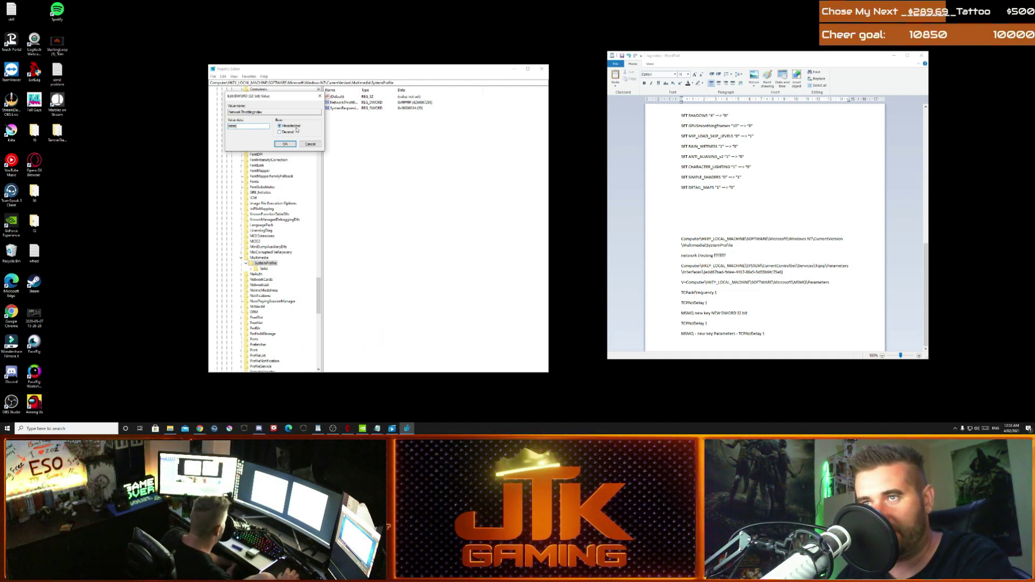
pyautogui.click(285, 144)
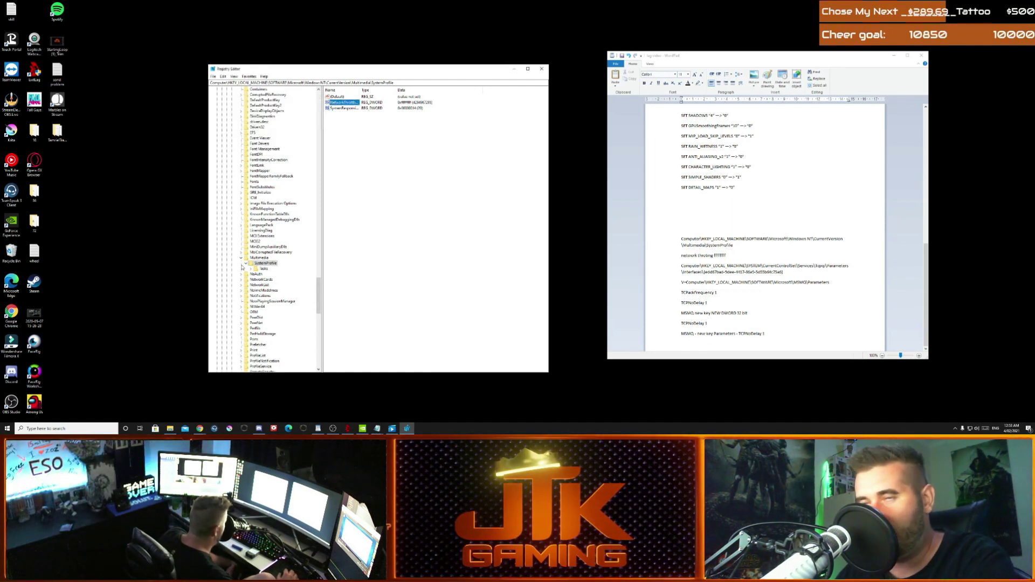
pyautogui.click(241, 258)
pyautogui.scroll(14, 241, 252)
# Step: Collapse CurrentVersion, Microsoft and SOFTWARE, then expand SYSTEM\CurrentControlSet to reveal Services
pyautogui.click(236, 253)
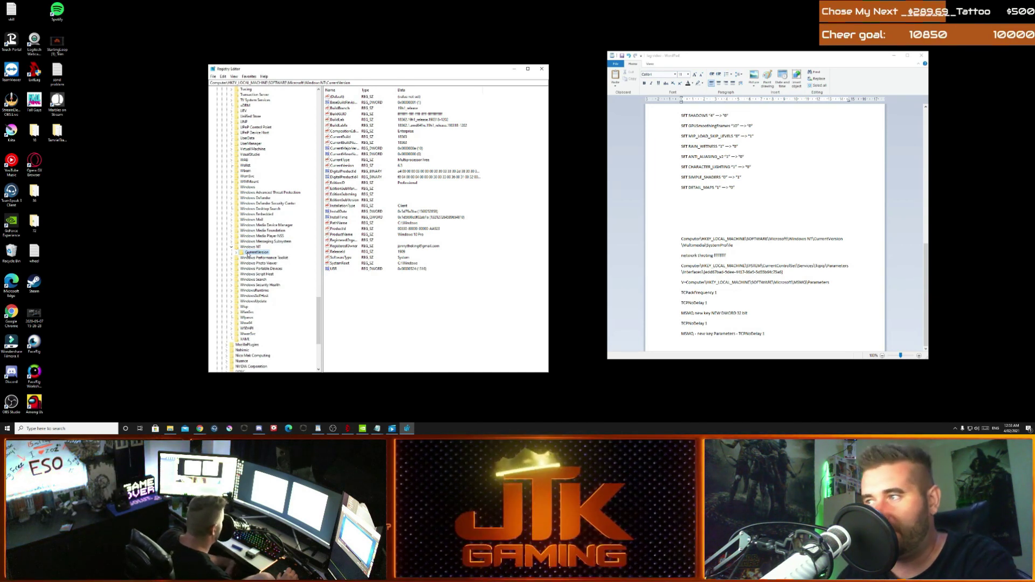
pyautogui.scroll(15, 249, 254)
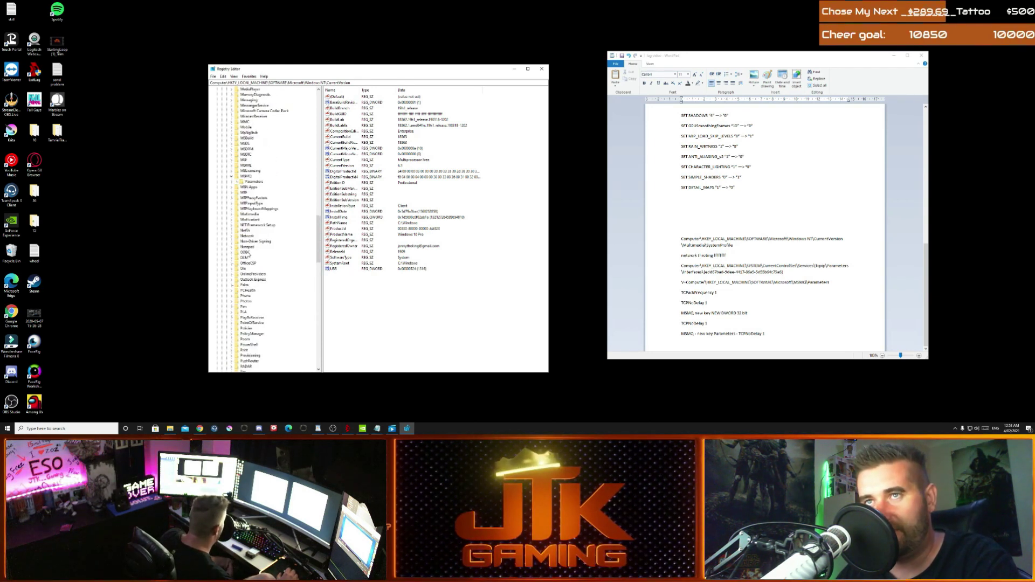
pyautogui.moveTo(319, 227); pyautogui.dragTo(318, 102)
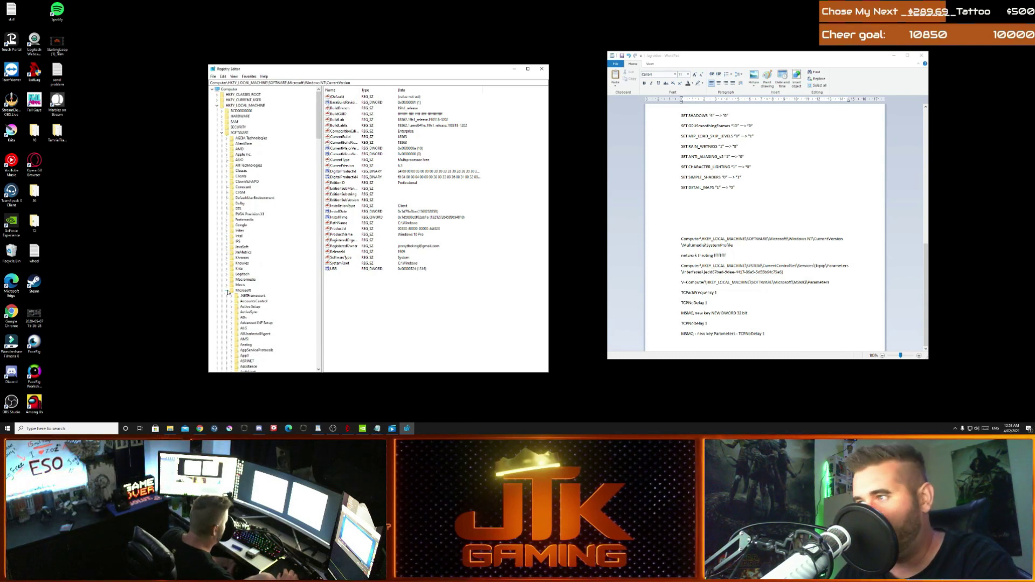
pyautogui.click(228, 292)
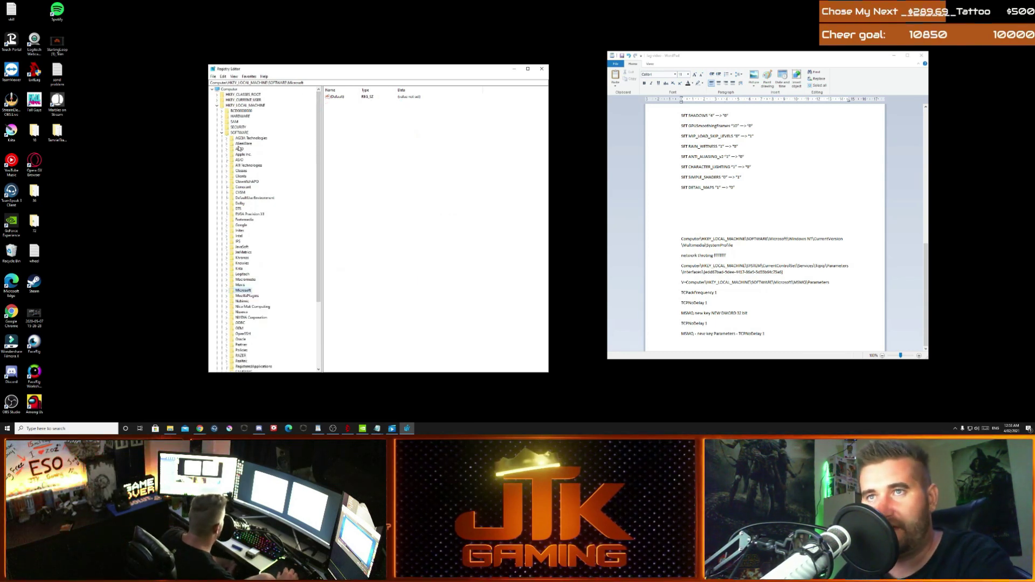
pyautogui.click(222, 134)
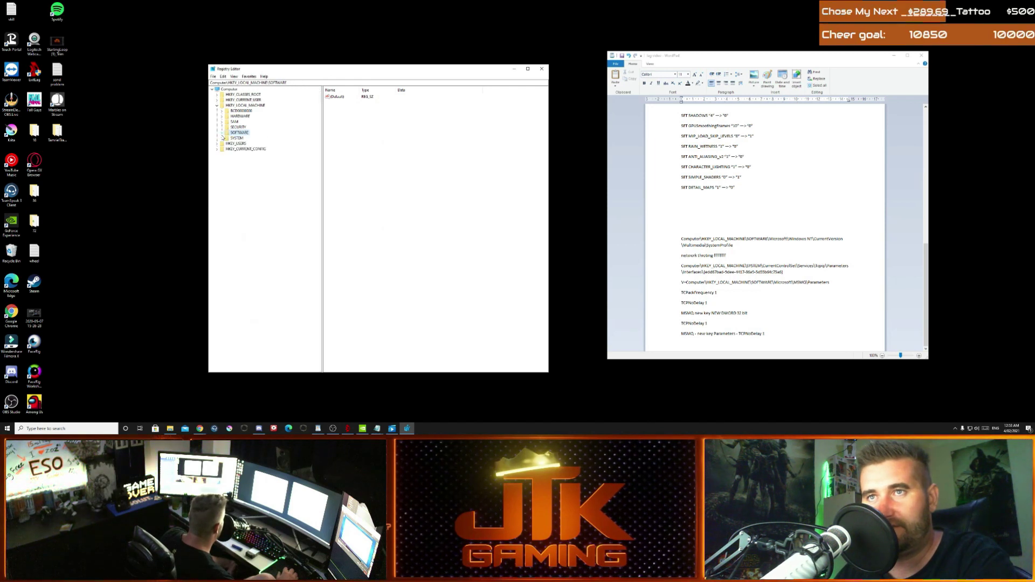
pyautogui.click(221, 138)
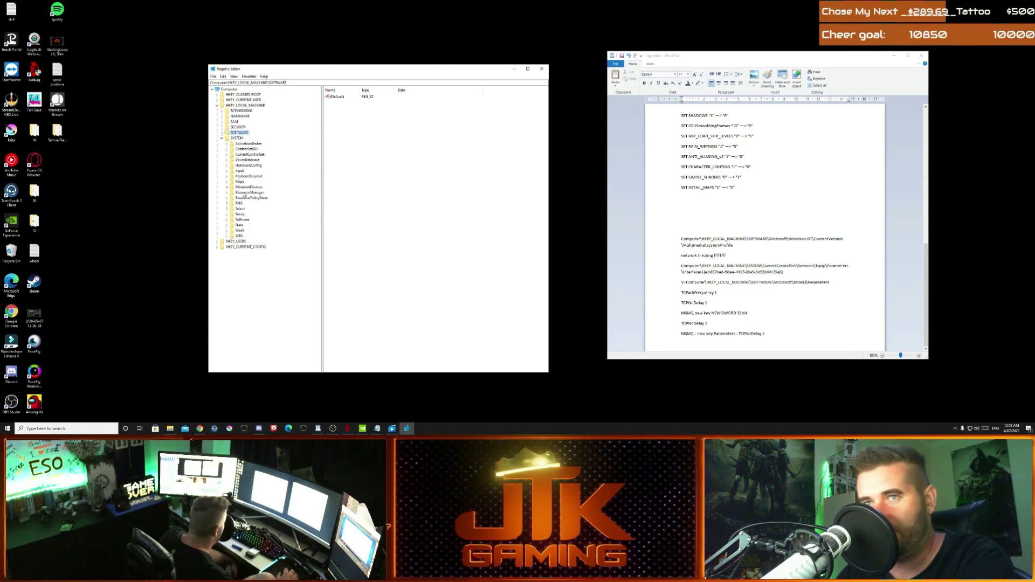
pyautogui.click(227, 155)
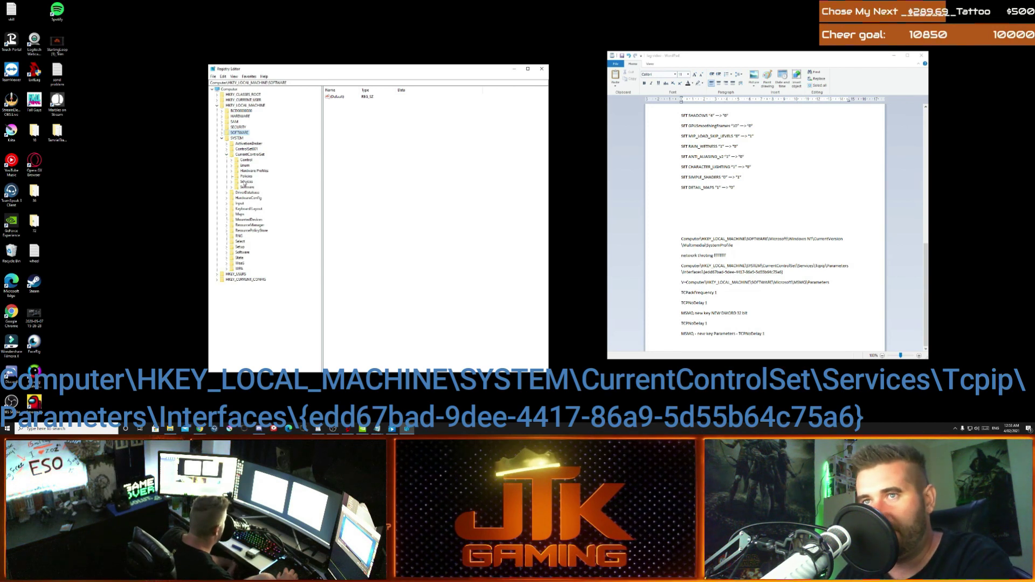
# Step: Expand Services, scroll down to Tcpip, and open Tcpip > Parameters > Interfaces
pyautogui.click(231, 182)
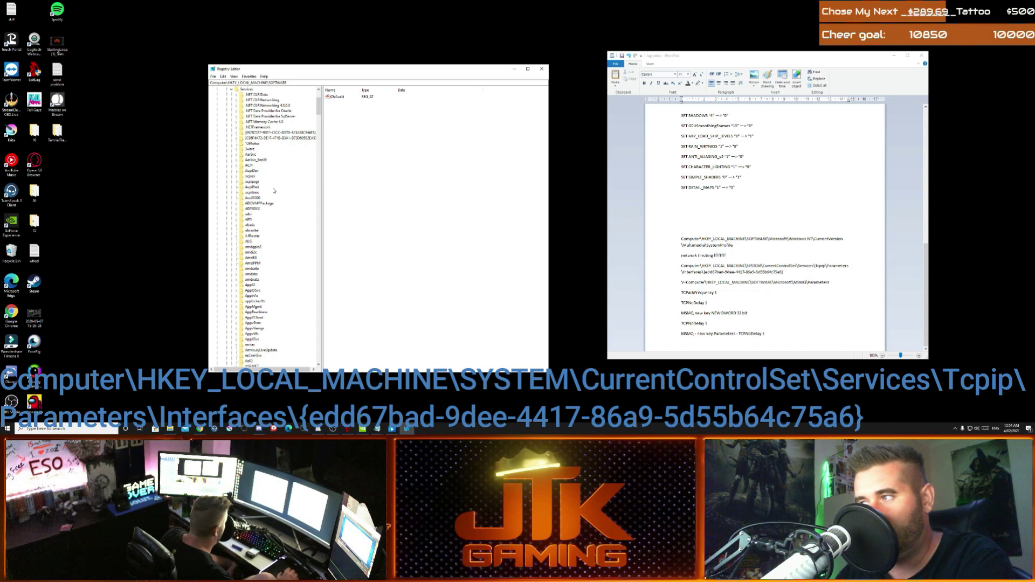
pyautogui.scroll(-11, 274, 191)
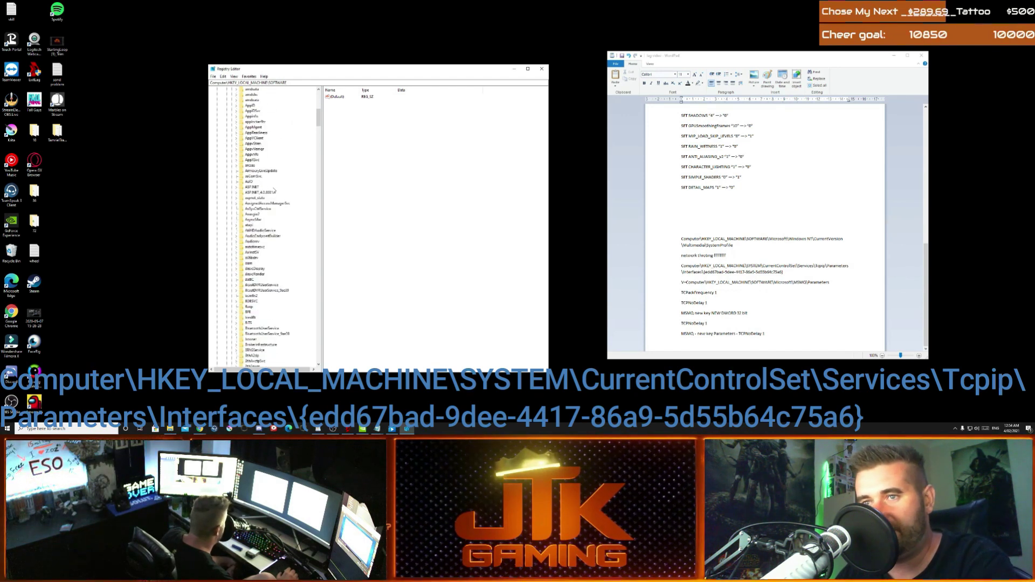
pyautogui.scroll(-5, 274, 190)
pyautogui.scroll(-20, 274, 191)
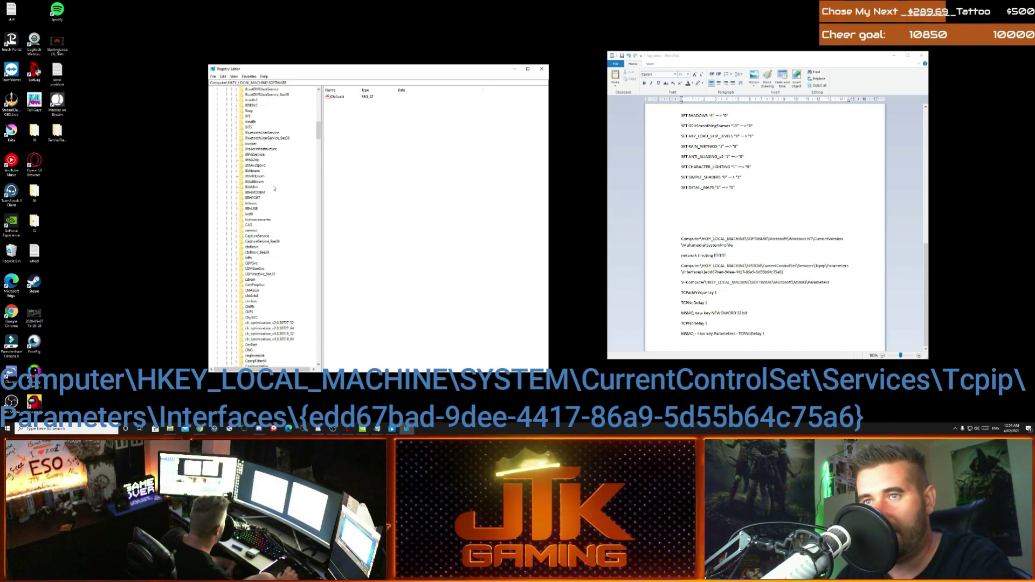
pyautogui.scroll(-20, 279, 177)
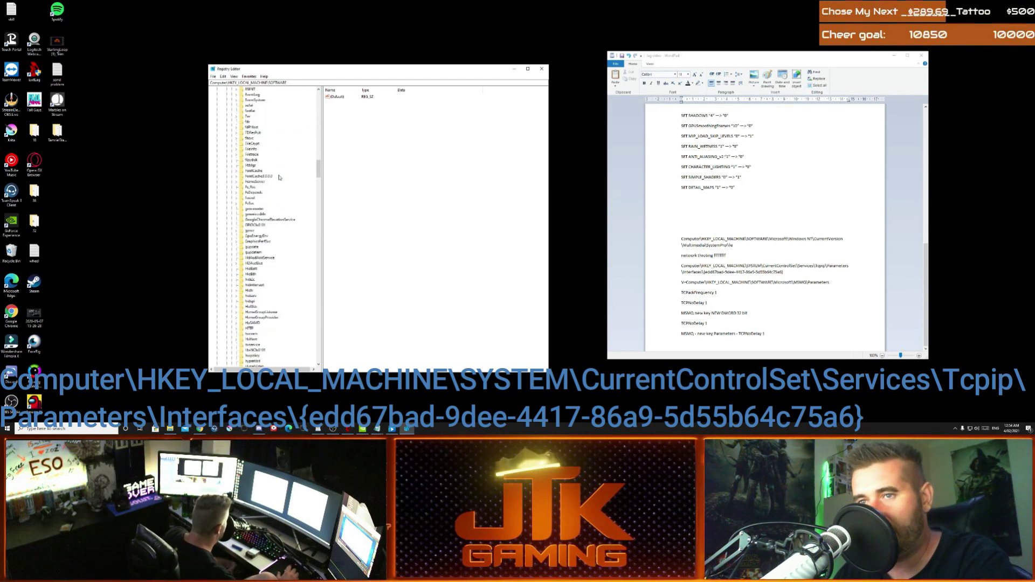
pyautogui.scroll(-20, 279, 180)
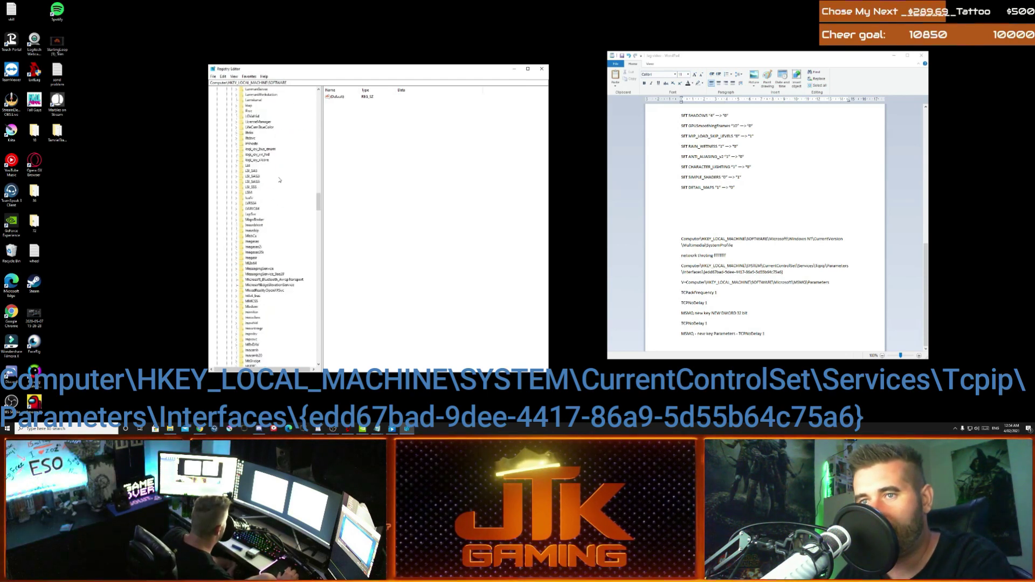
pyautogui.scroll(-20, 279, 180)
pyautogui.scroll(-15, 279, 180)
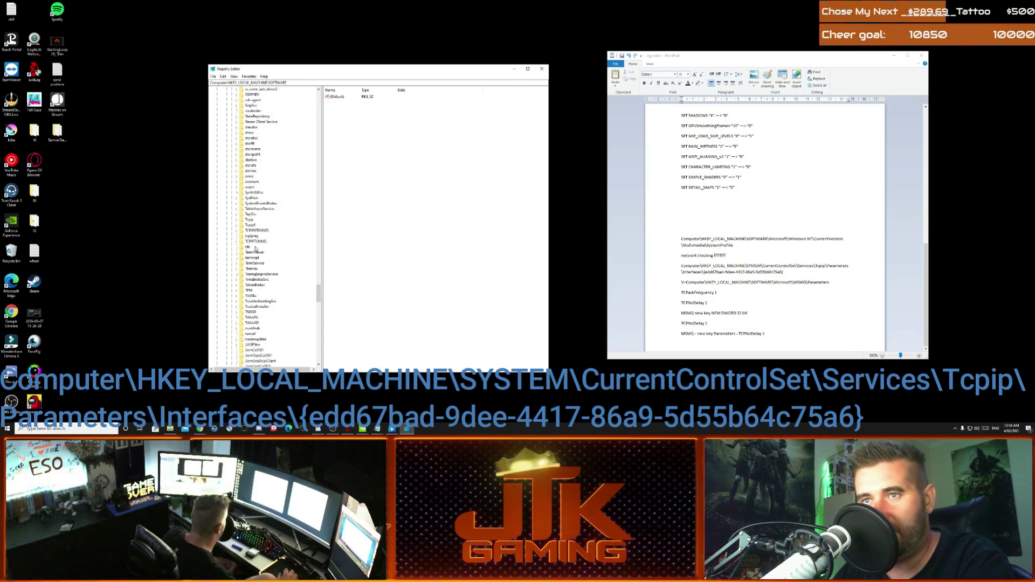
pyautogui.click(238, 221)
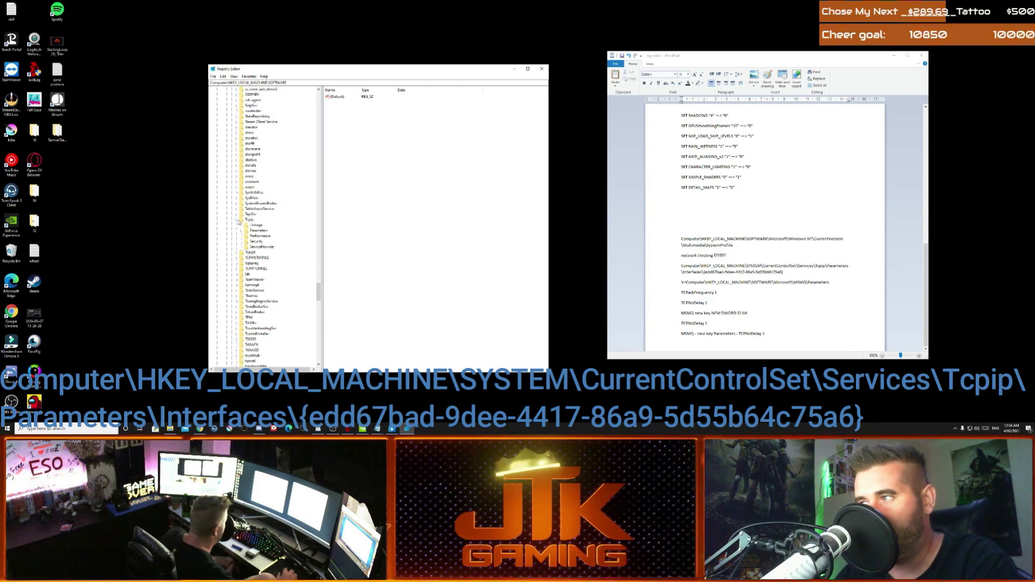
pyautogui.click(242, 232)
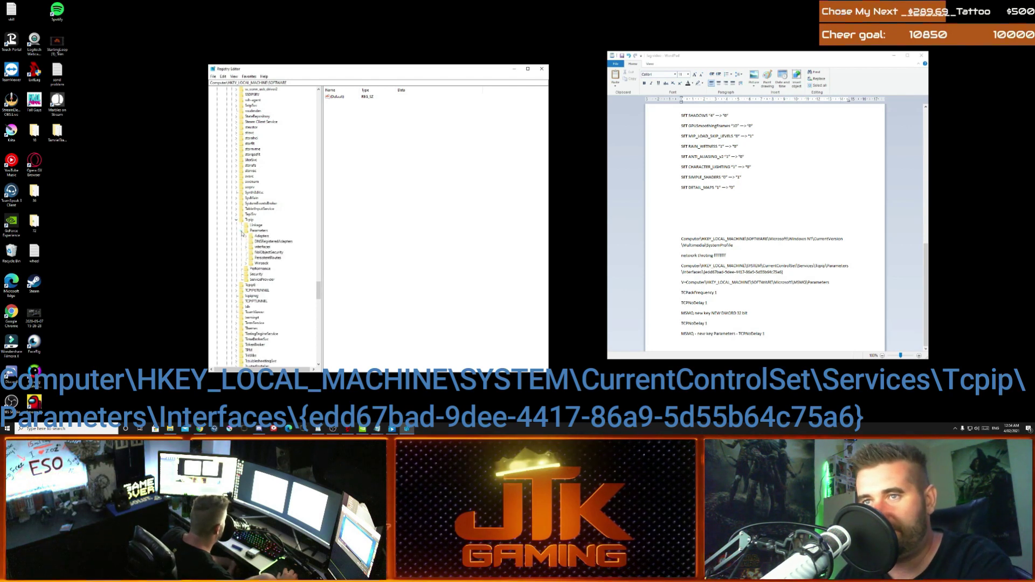
pyautogui.click(247, 248)
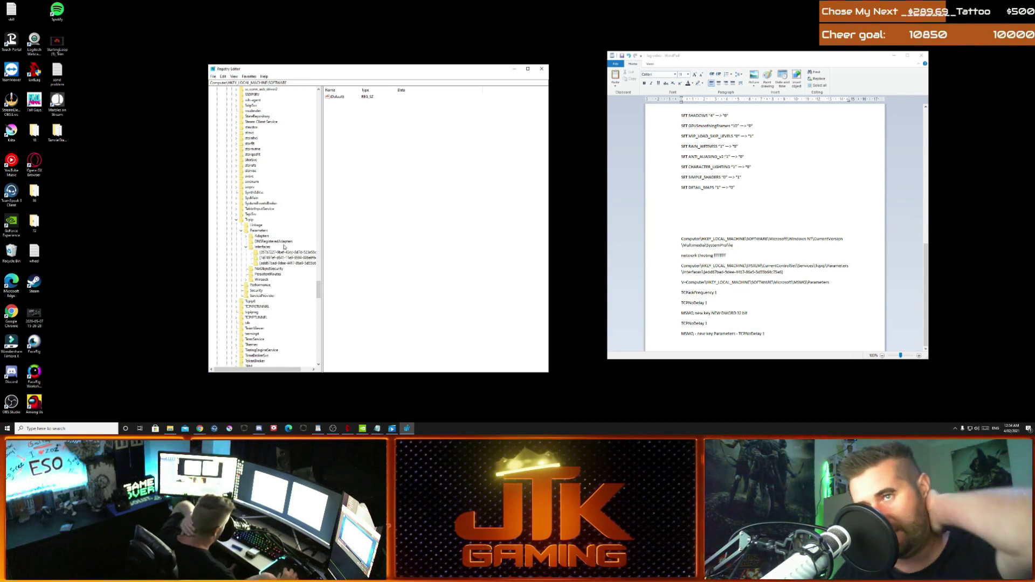
# Step: Compare the interface GUID subkeys and settle on the third one, listing IP and DHCP entries
pyautogui.click(285, 253)
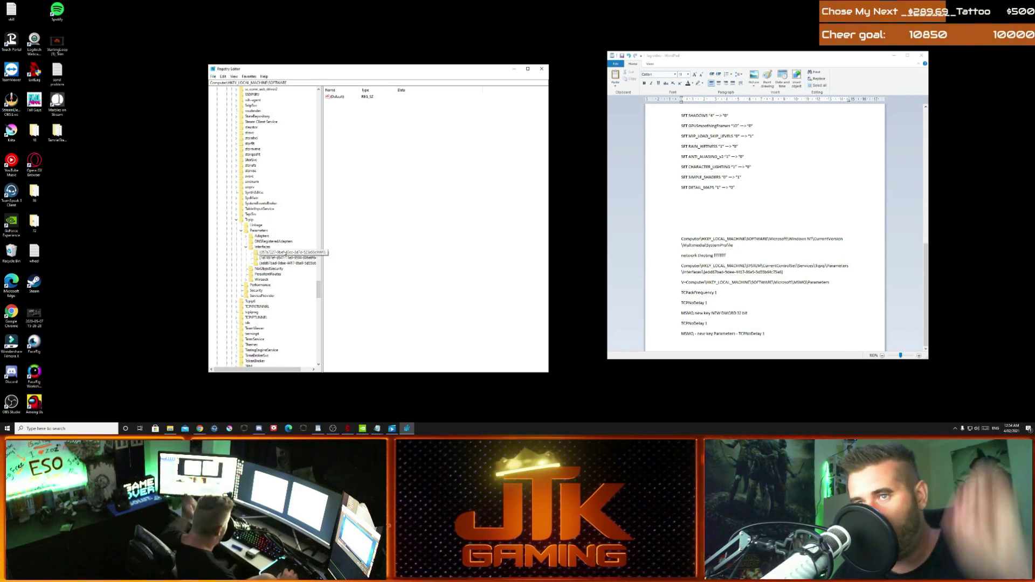
pyautogui.click(284, 258)
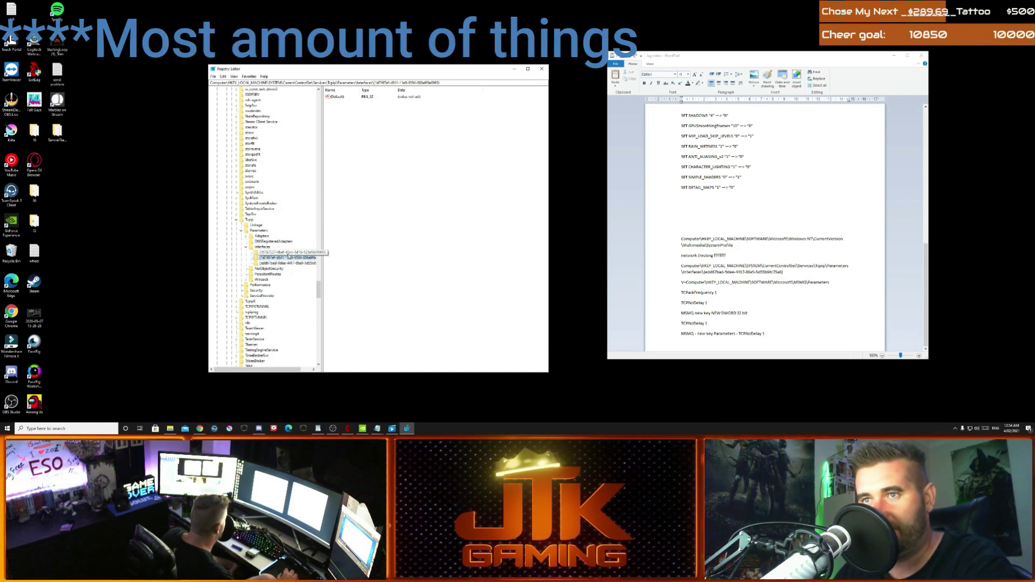
pyautogui.click(288, 253)
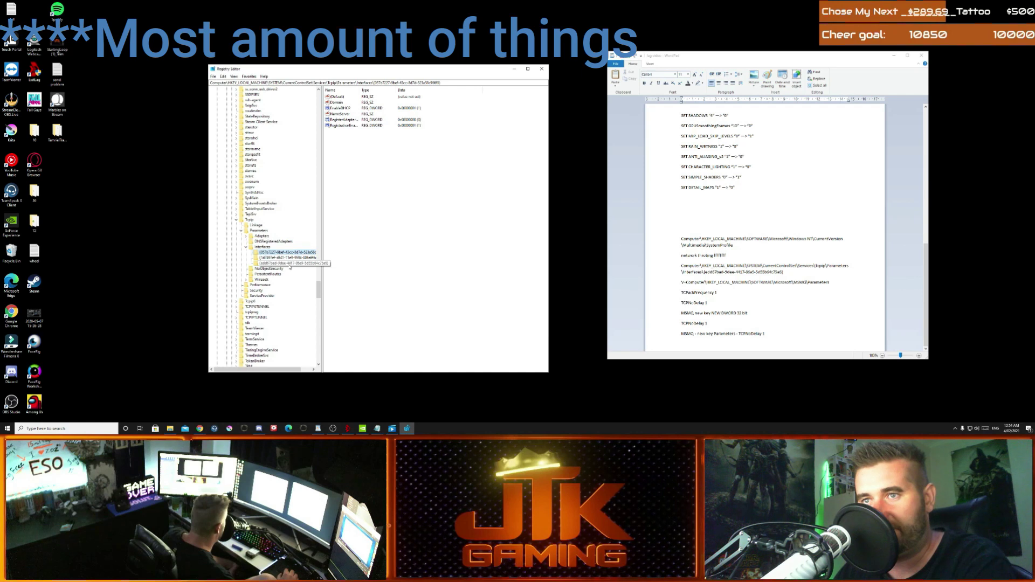
pyautogui.click(287, 263)
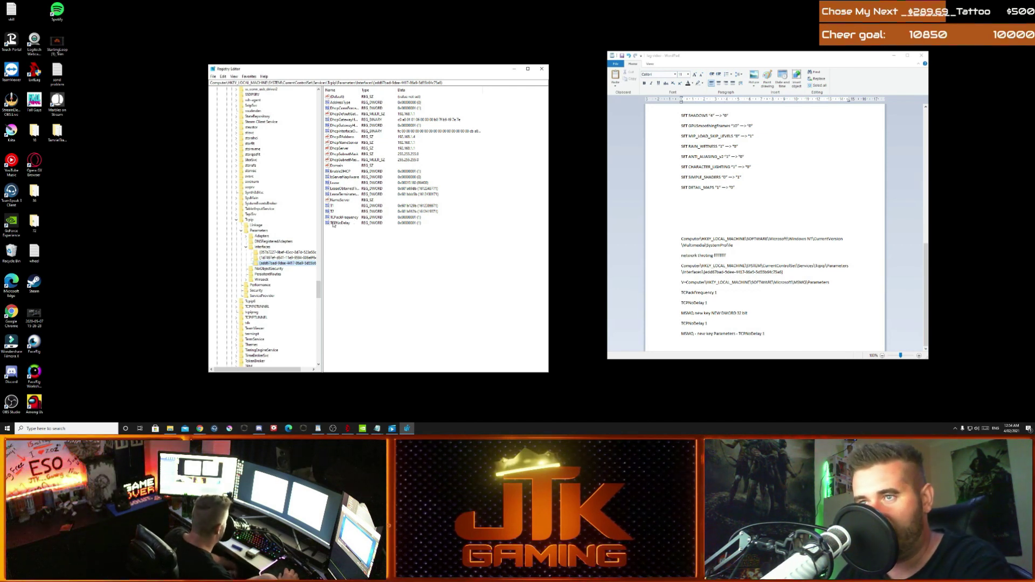
# Step: Add a DWORD (32-bit) value to the interface key, keeping the default name New Value #1
pyautogui.click(358, 262)
pyautogui.rightClick(358, 262)
pyautogui.moveTo(365, 267)
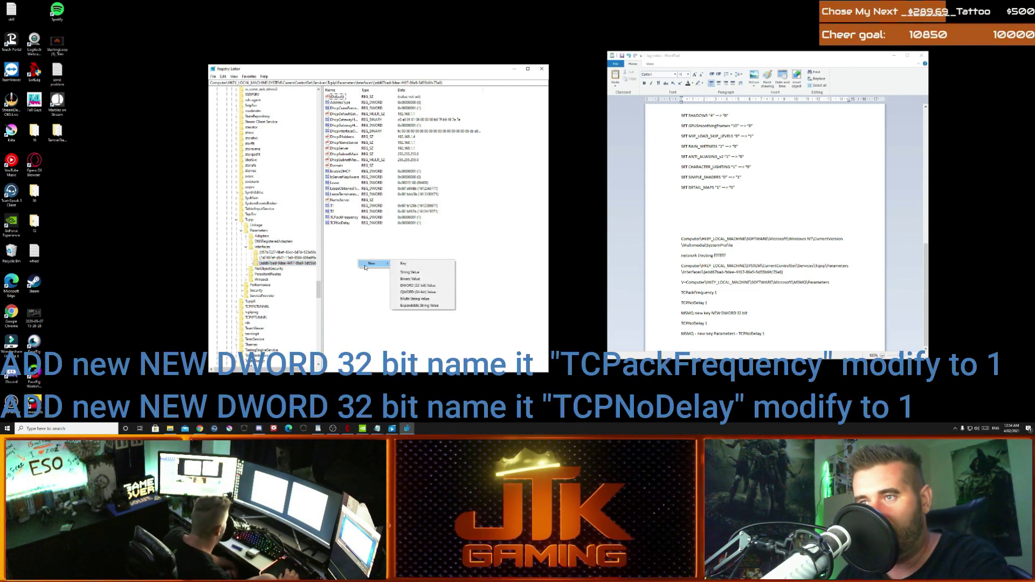
pyautogui.click(422, 285)
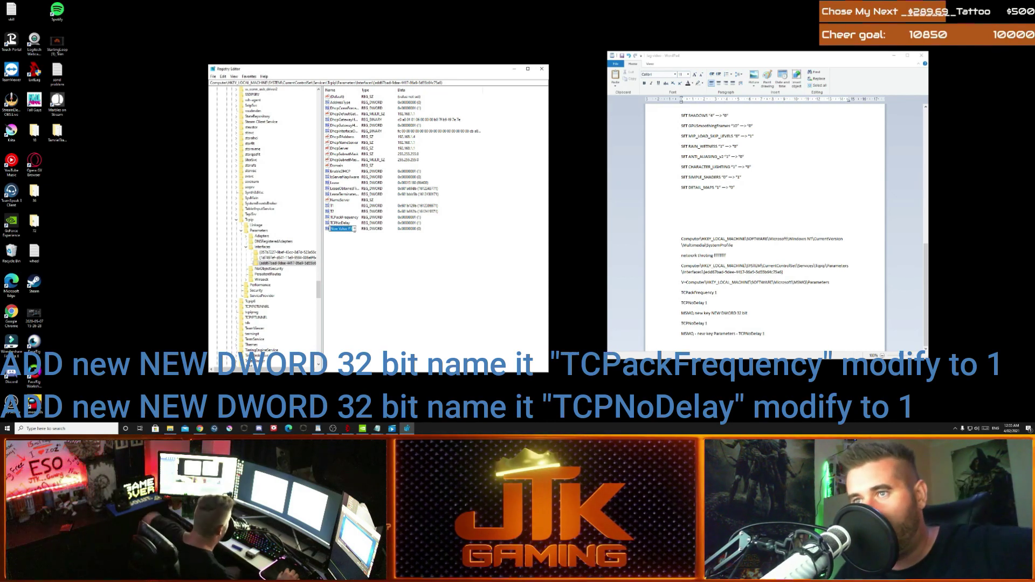
pyautogui.press('Return')
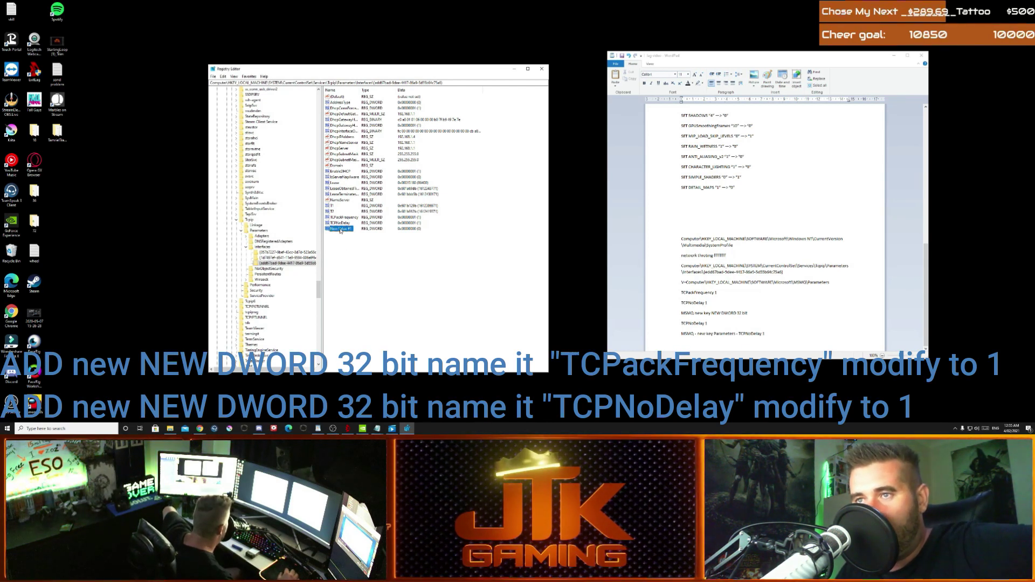
# Step: Delete New Value #1 and inspect TCPNoDelay's data without changing it
pyautogui.press('Delete')
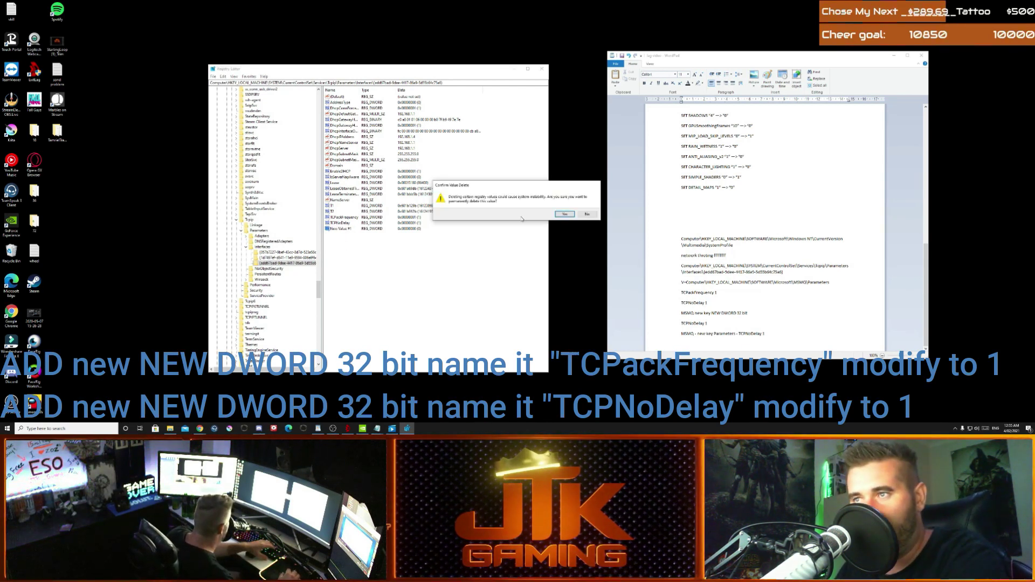
pyautogui.click(564, 214)
pyautogui.rightClick(338, 223)
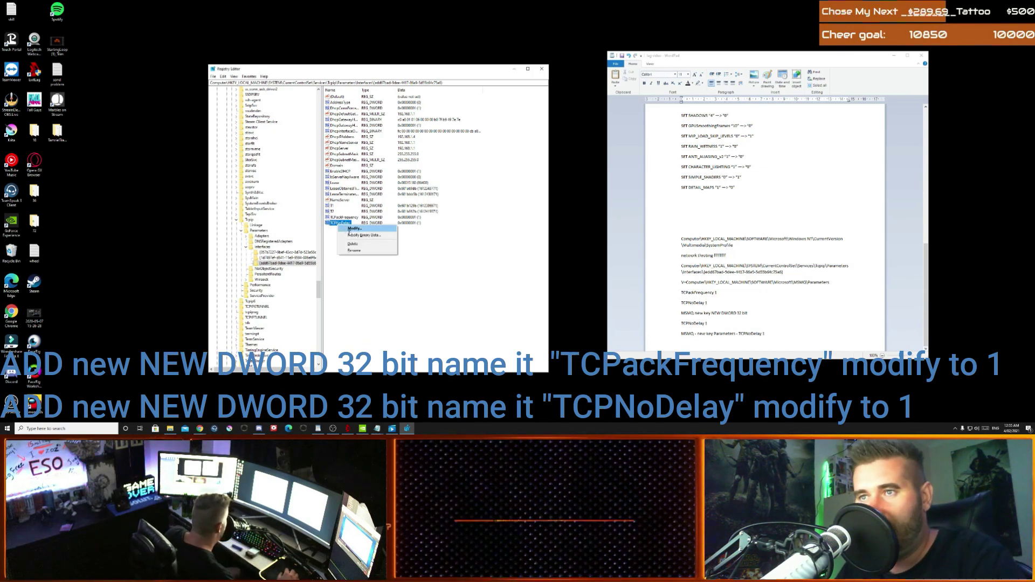
pyautogui.click(353, 229)
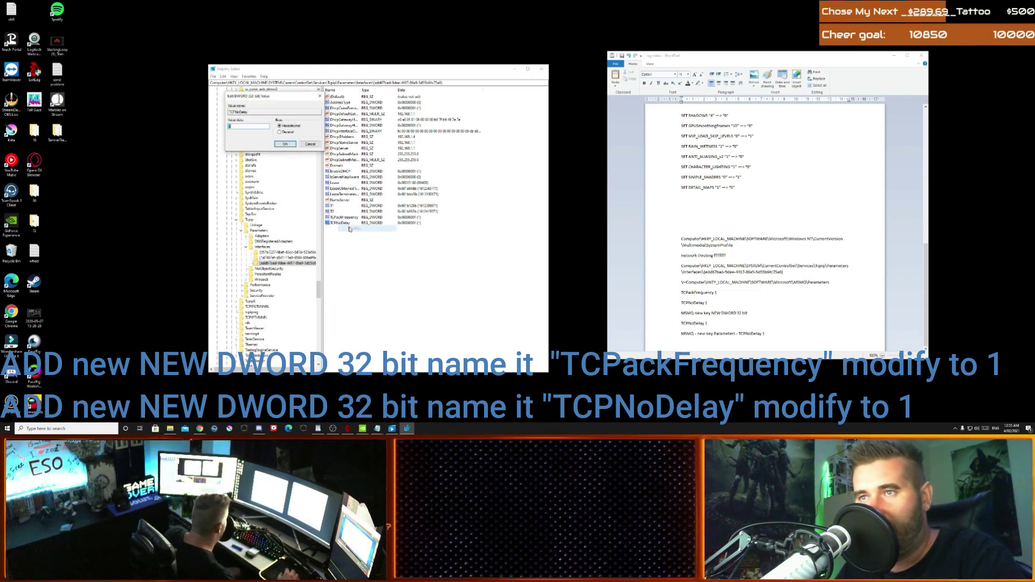
pyautogui.click(306, 144)
# Step: Inspect TCPackFrequency's data and close its editor unchanged
pyautogui.rightClick(353, 219)
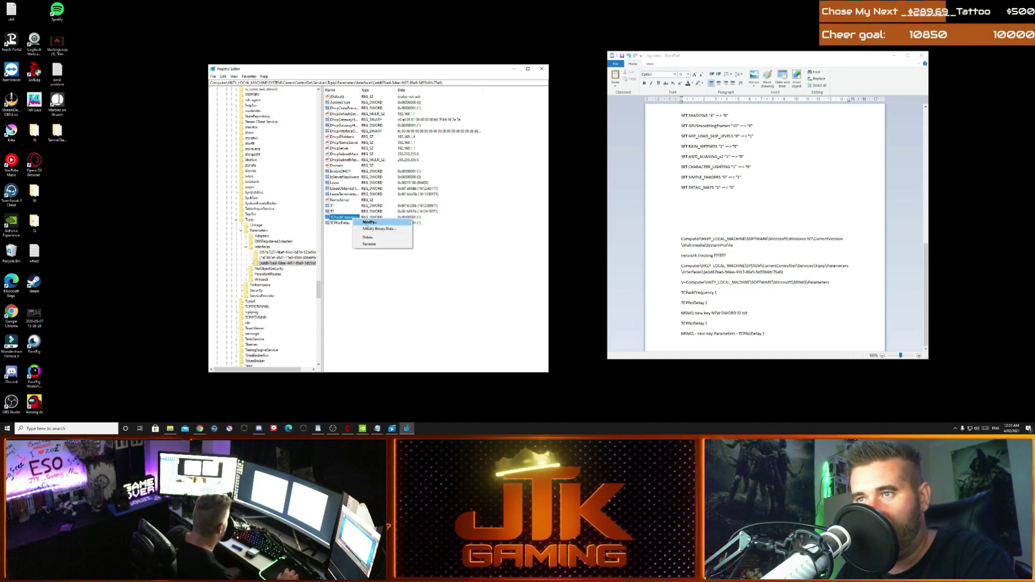
pyautogui.click(367, 223)
pyautogui.click(288, 144)
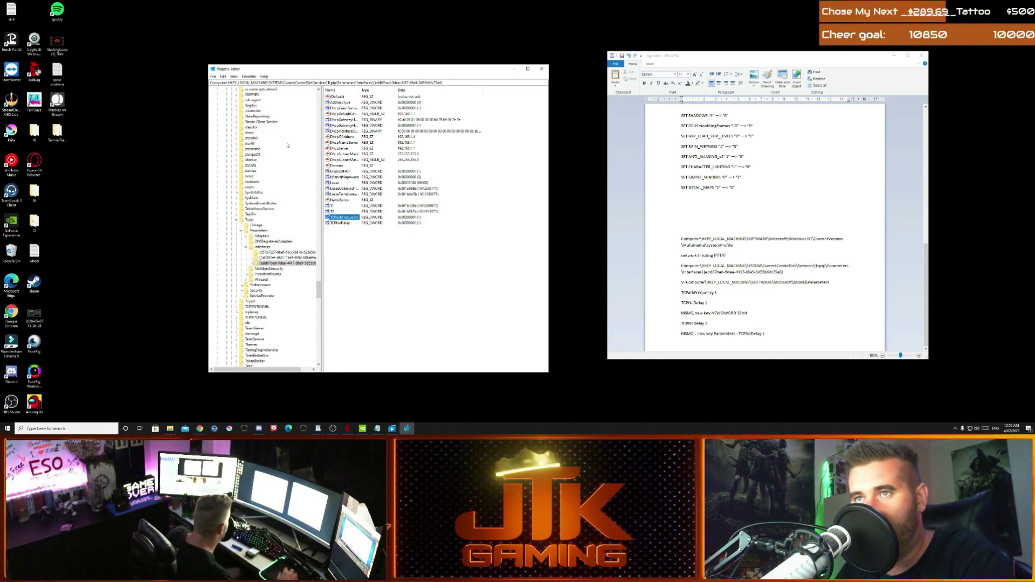
# Step: Step back up from Tcpip\Parameters and collapse the Services key
pyautogui.click(242, 231)
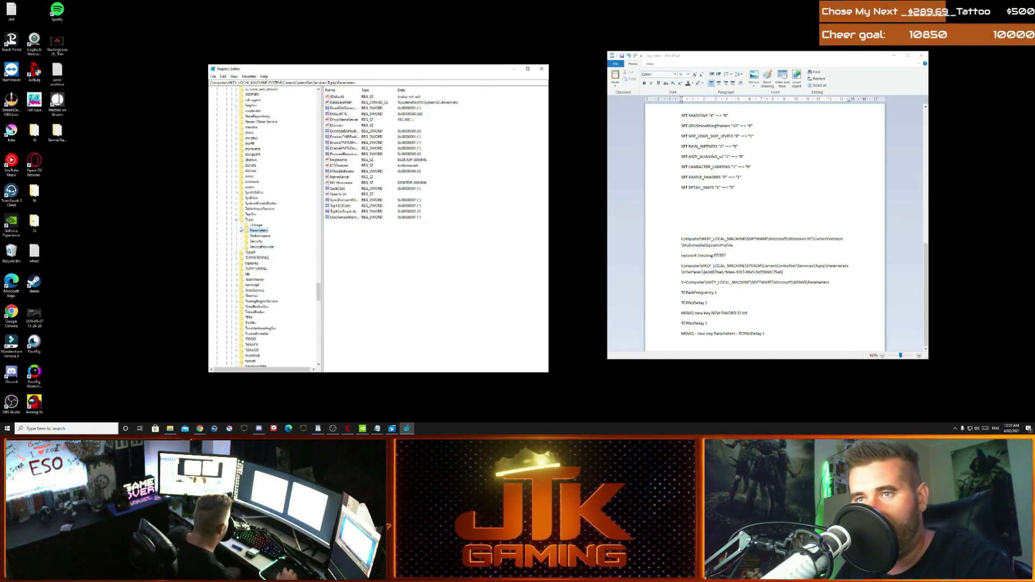
pyautogui.click(236, 220)
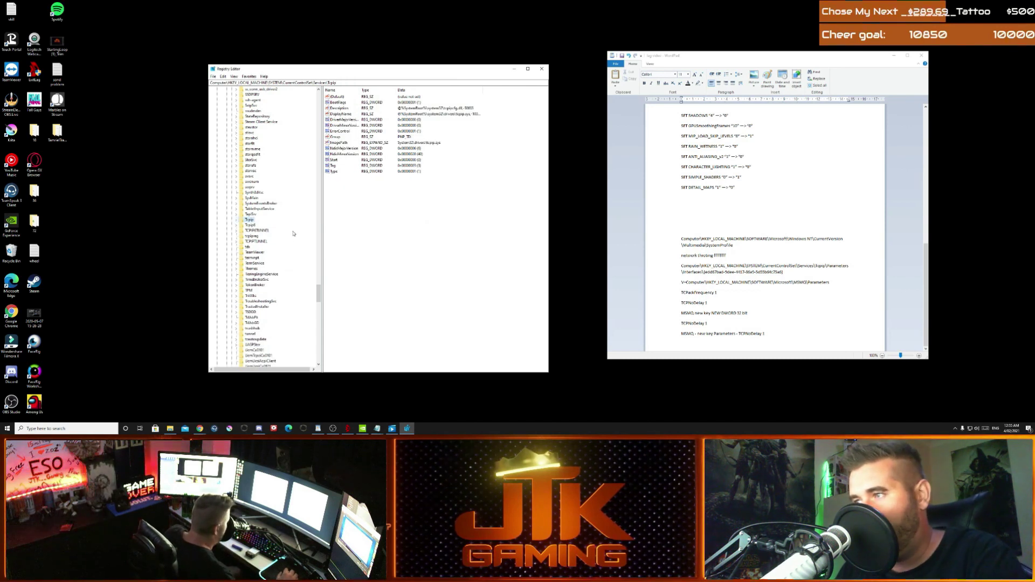
pyautogui.scroll(8, 272, 223)
pyautogui.scroll(18, 273, 223)
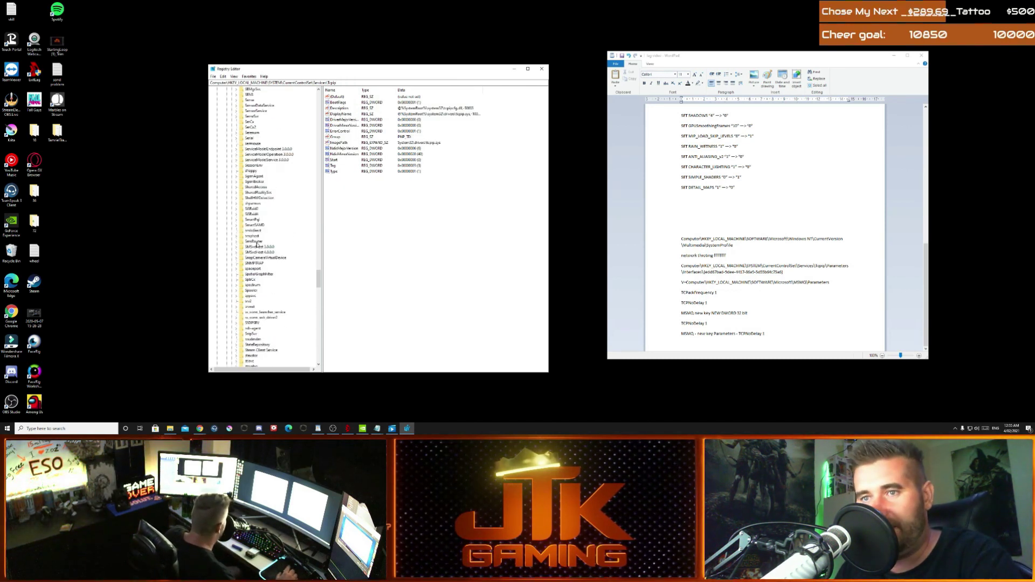
pyautogui.scroll(20, 252, 227)
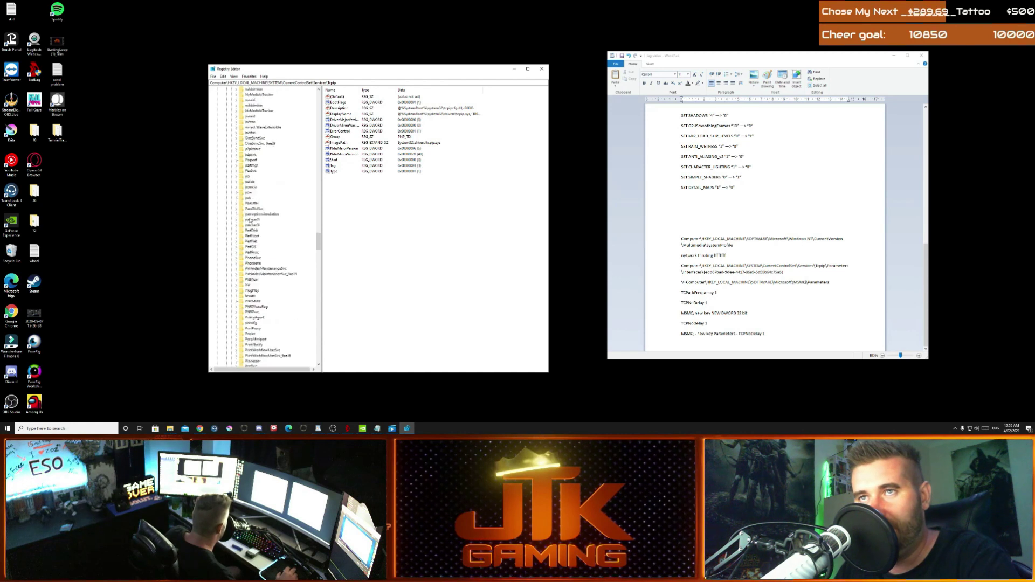
pyautogui.moveTo(318, 229); pyautogui.dragTo(316, 106)
pyautogui.click(232, 133)
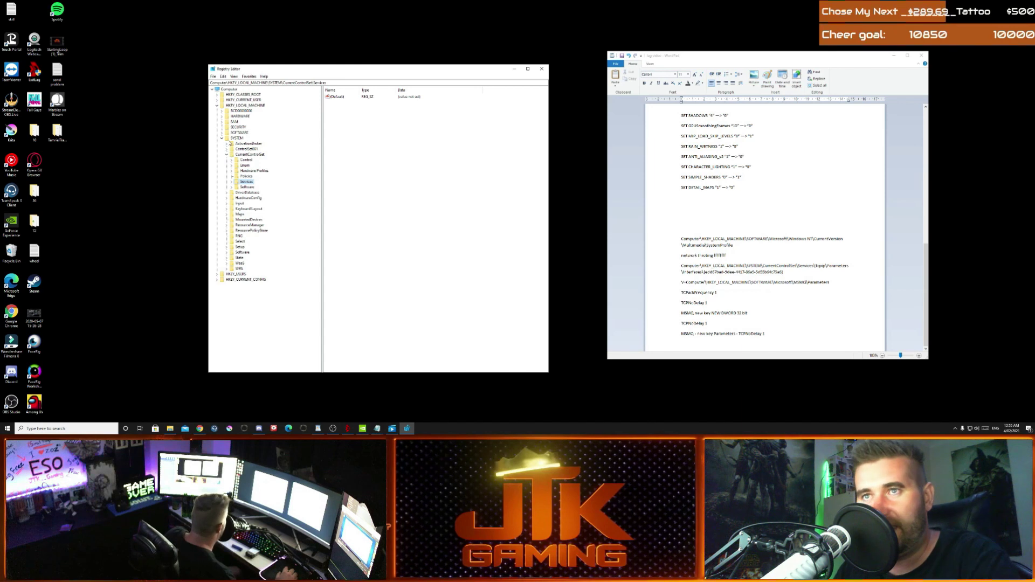
# Step: Expand the SOFTWARE hive, find its Microsoft key, and expand it
pyautogui.click(225, 133)
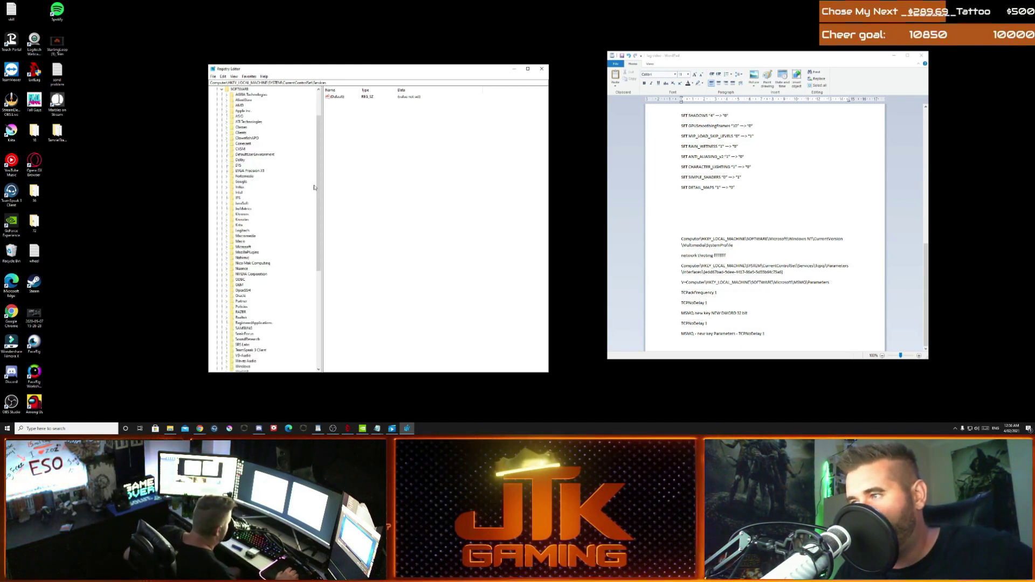
pyautogui.scroll(-5, 314, 187)
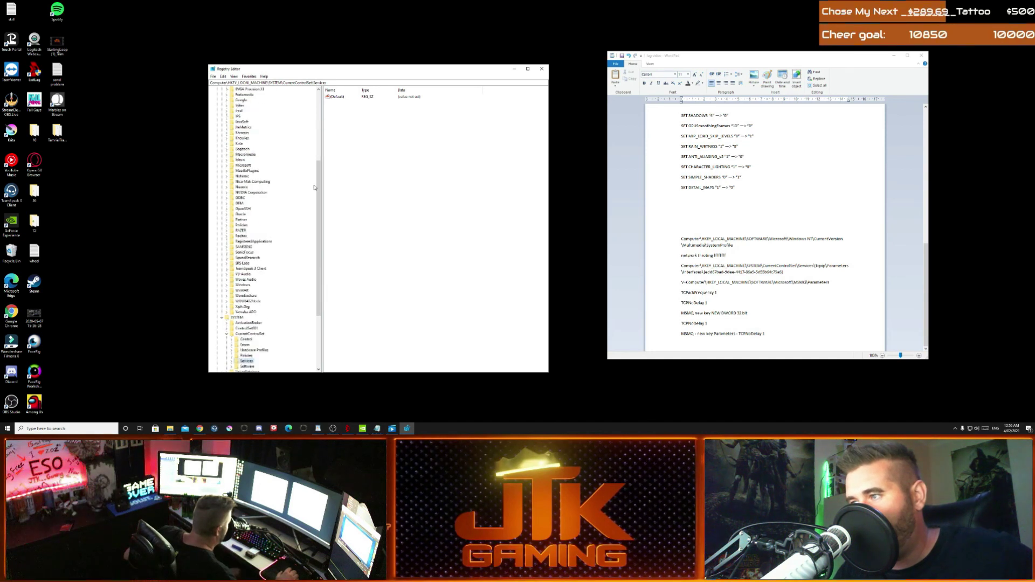
pyautogui.scroll(-6, 314, 187)
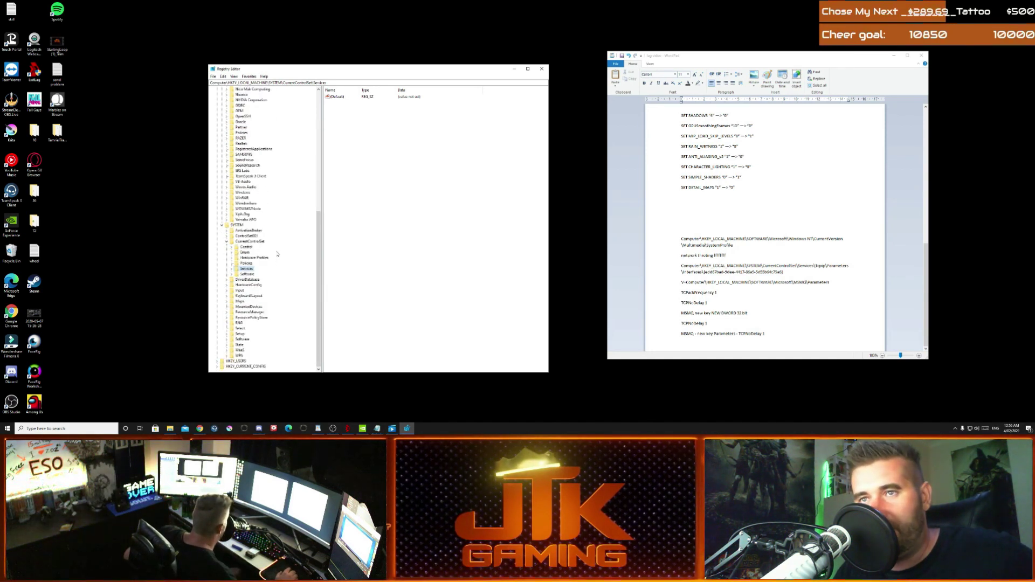
pyautogui.scroll(6, 277, 254)
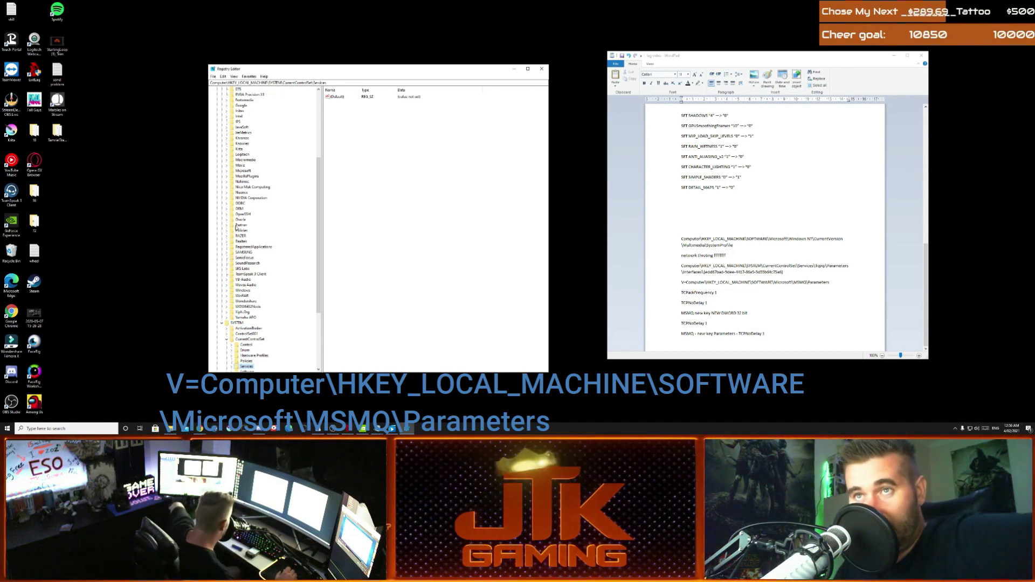
pyautogui.scroll(5, 237, 229)
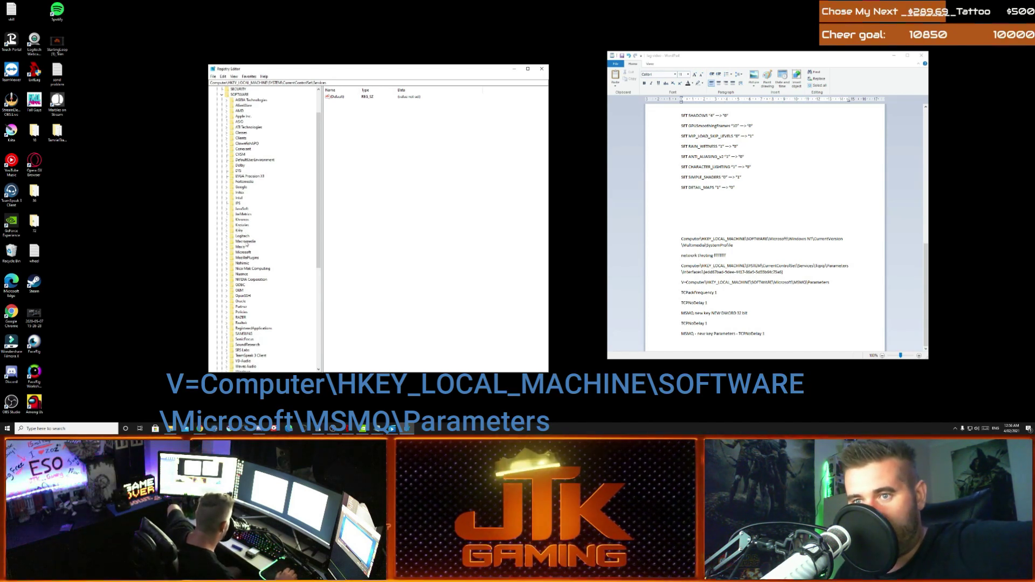
pyautogui.scroll(-2, 247, 246)
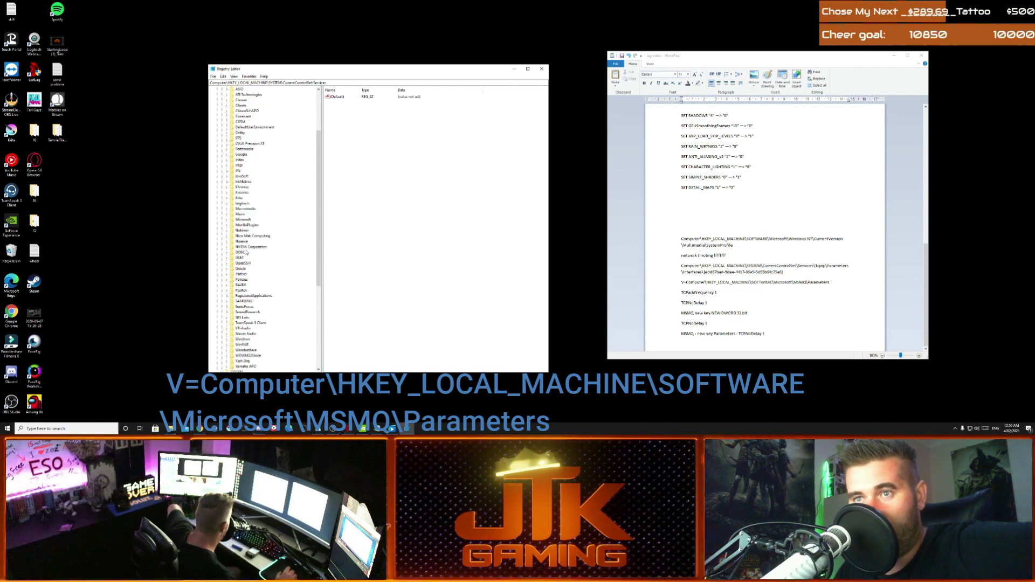
pyautogui.scroll(-3, 245, 266)
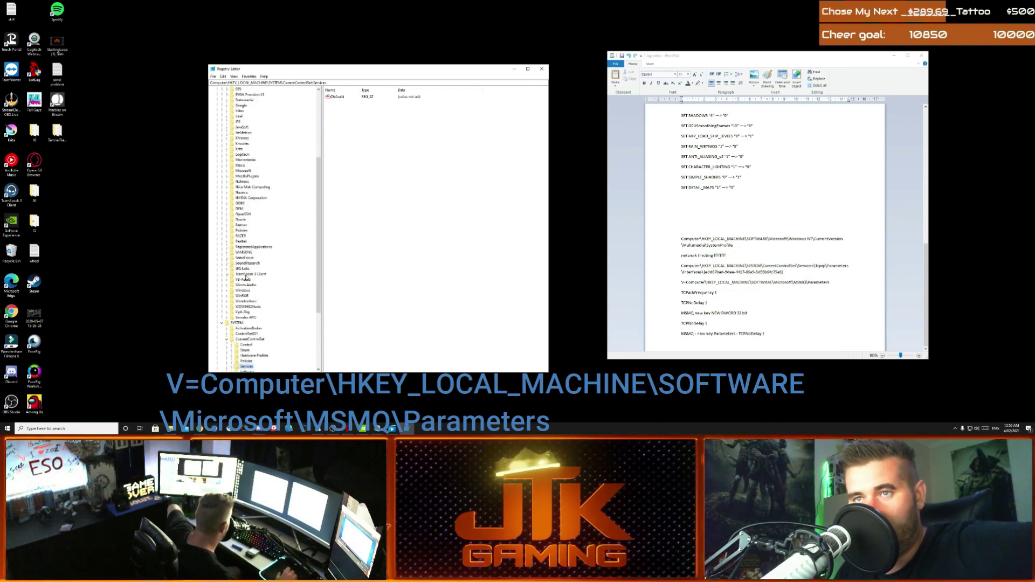
pyautogui.scroll(2, 244, 208)
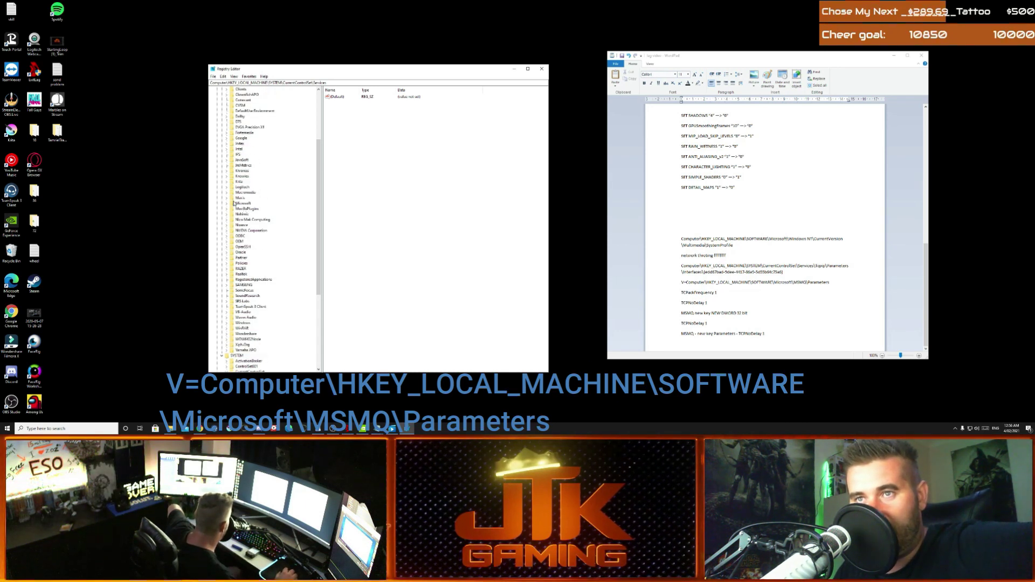
pyautogui.click(230, 203)
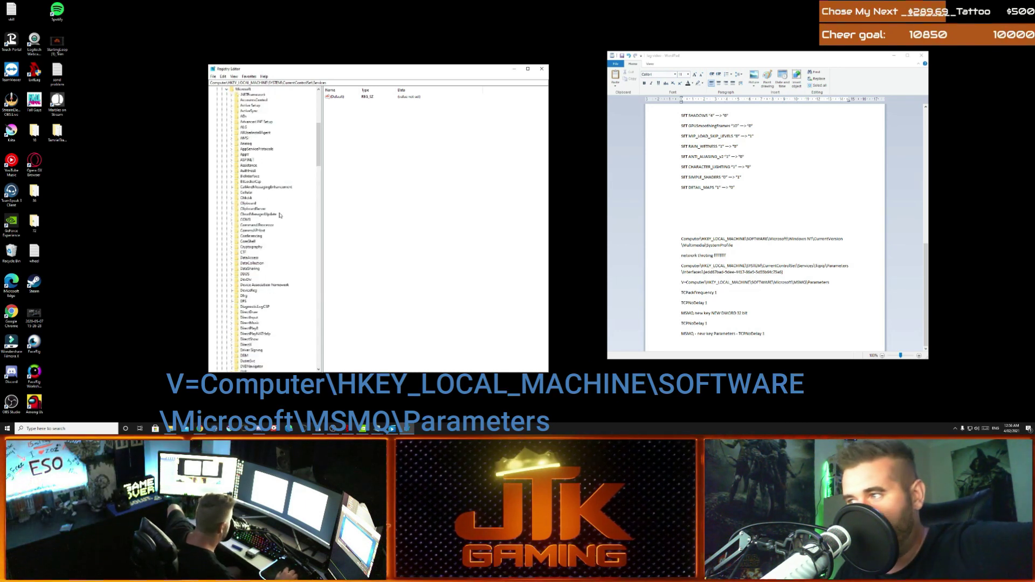
pyautogui.scroll(-3, 285, 210)
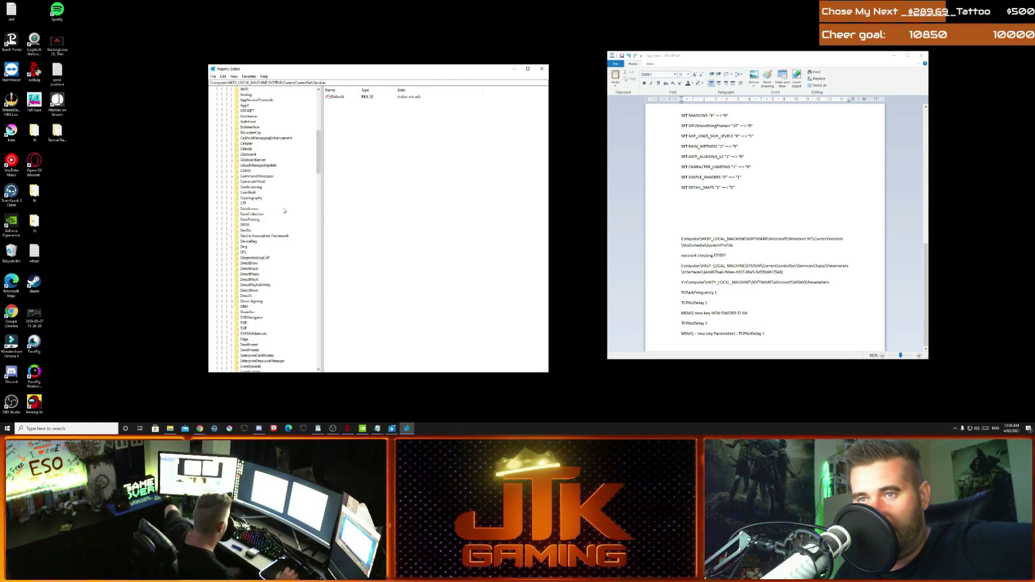
pyautogui.scroll(-12, 285, 210)
pyautogui.scroll(-3, 287, 209)
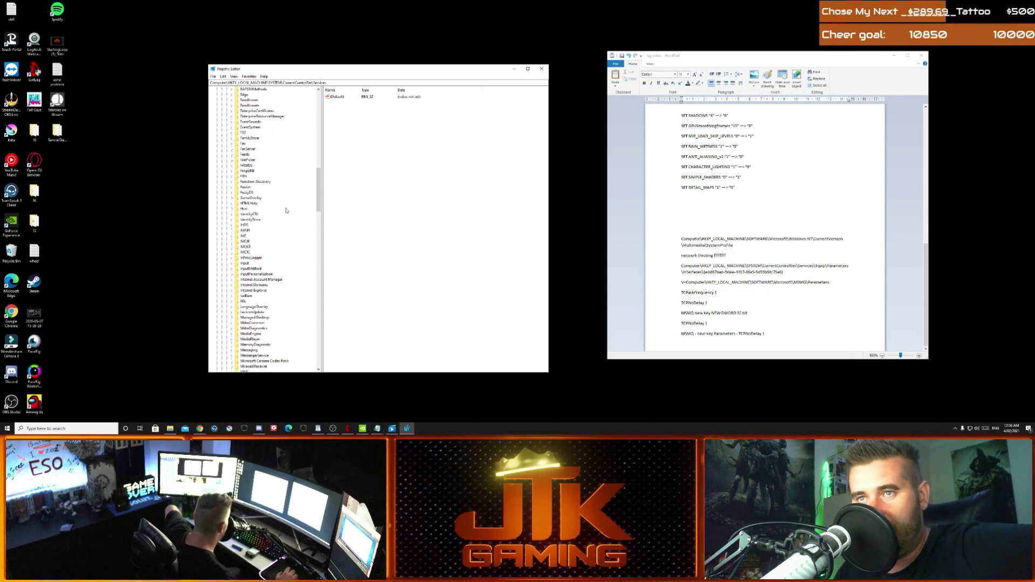
pyautogui.scroll(-4, 287, 211)
pyautogui.scroll(20, 286, 210)
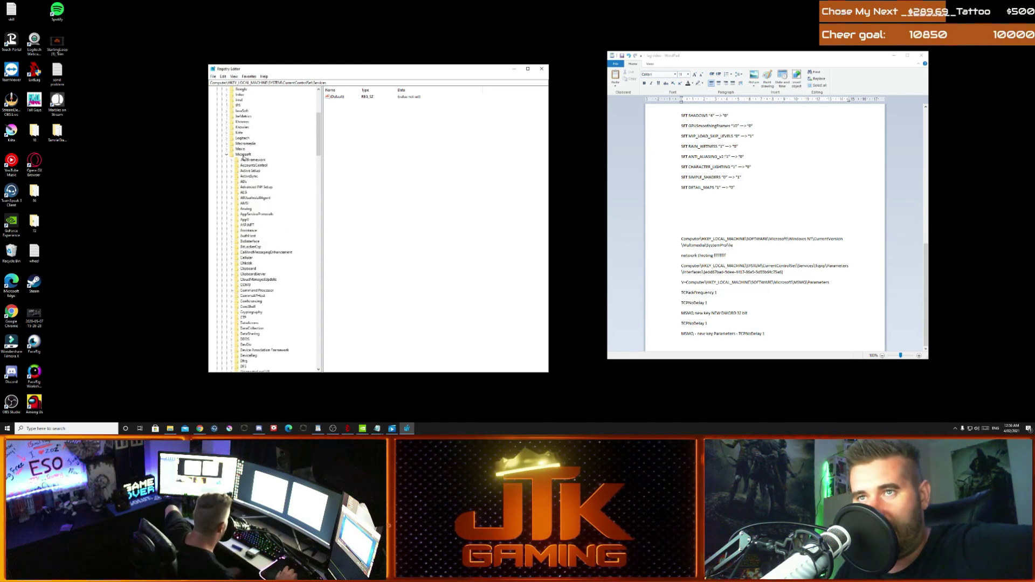
# Step: Scroll down to Microsoft\MSMQ and open it, showing TCPNoDelay set to 1
pyautogui.rightClick(243, 155)
pyautogui.moveTo(256, 168)
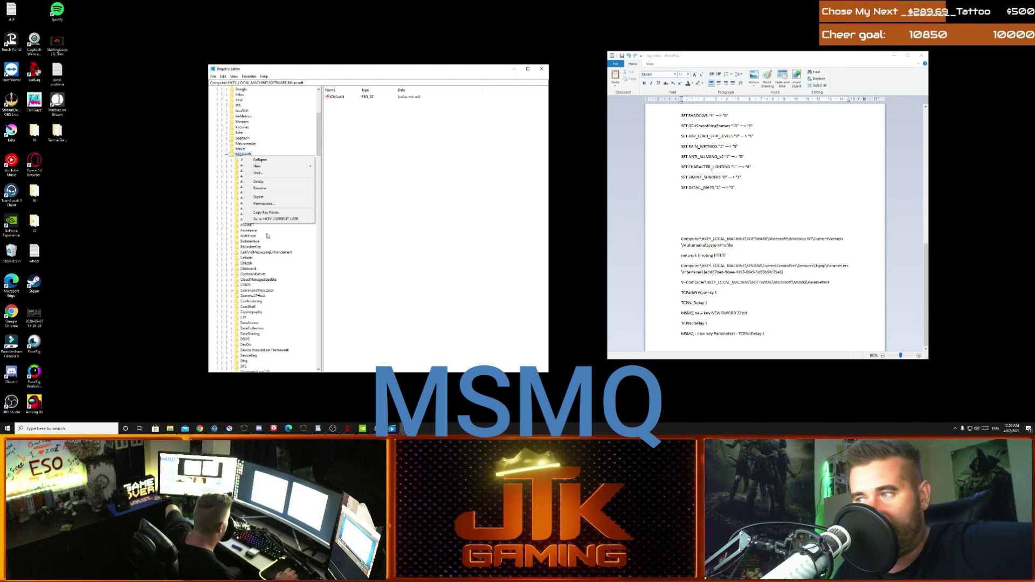
pyautogui.click(299, 248)
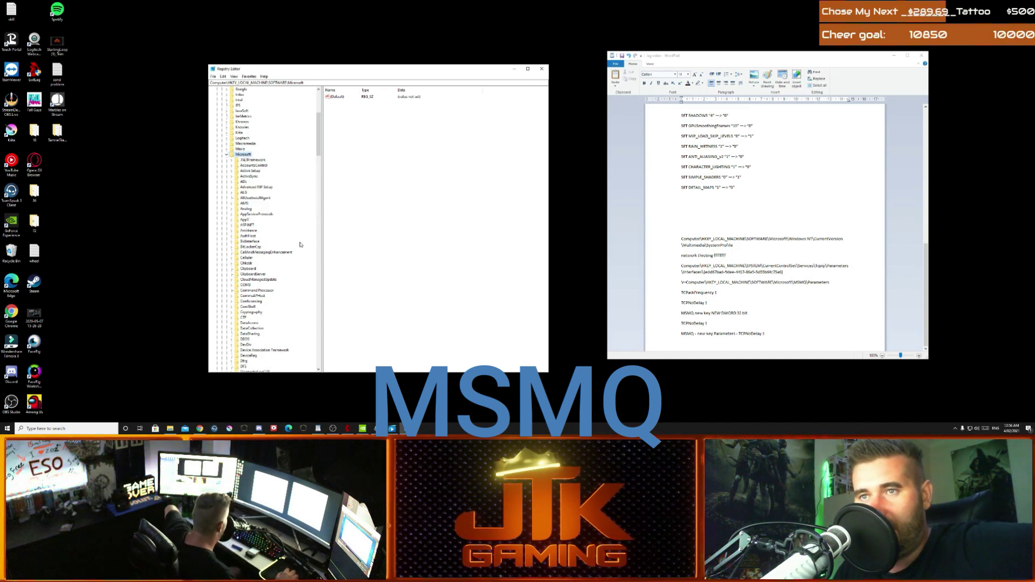
pyautogui.scroll(-11, 280, 221)
pyautogui.scroll(-20, 279, 225)
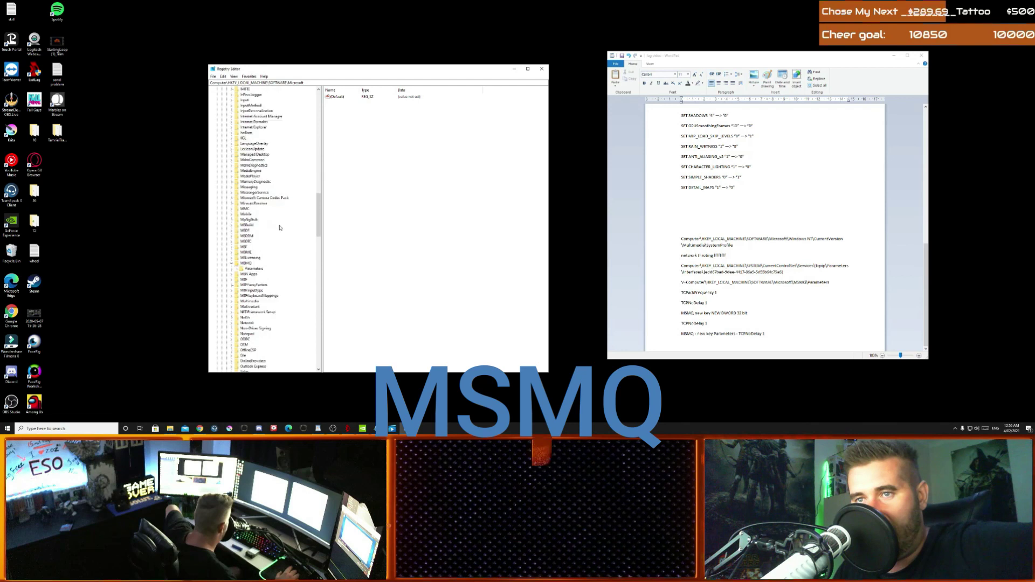
pyautogui.click(232, 247)
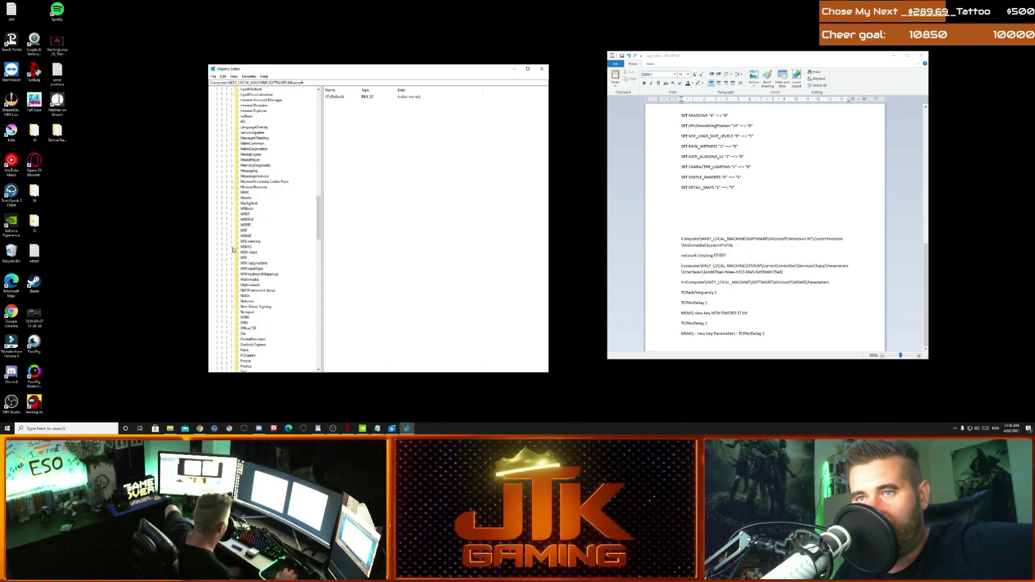
pyautogui.click(233, 249)
pyautogui.click(246, 247)
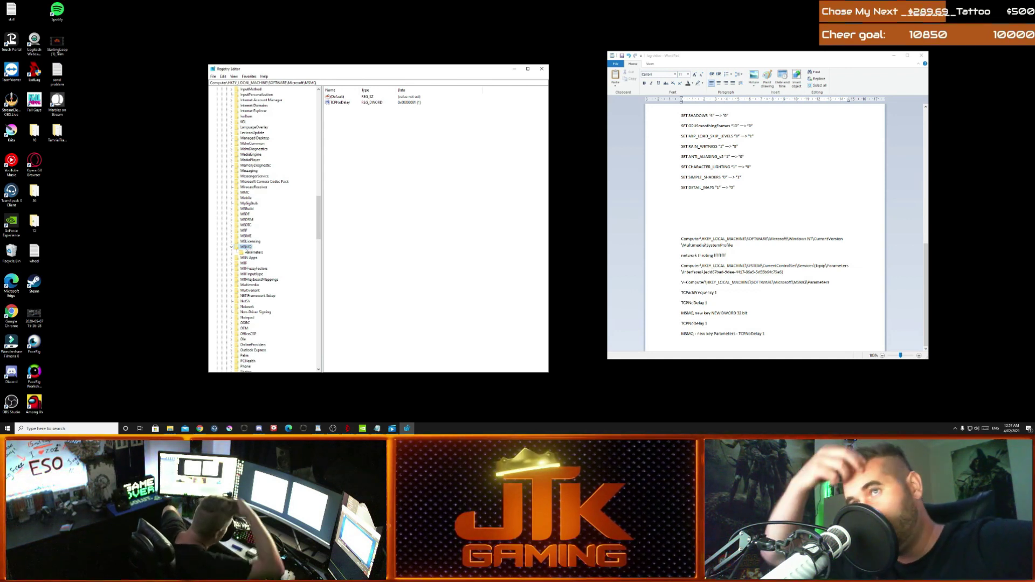
# Step: Cancel adding a value or subkey to MSMQ, then open MSMQ\Parameters with its TCPNoDelay DWORD
pyautogui.rightClick(379, 146)
pyautogui.moveTo(392, 147)
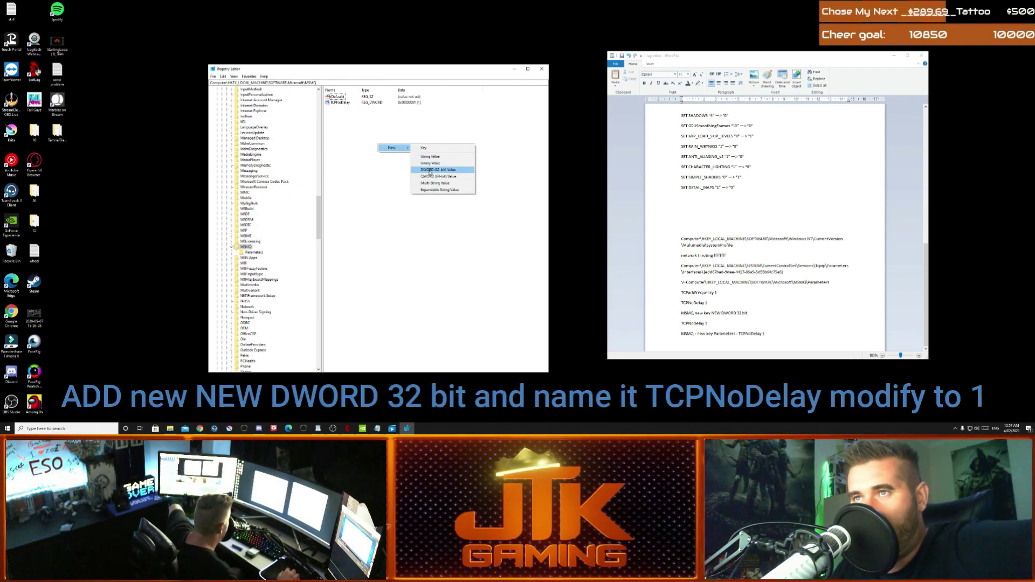
pyautogui.press('Escape')
pyautogui.press('Escape')
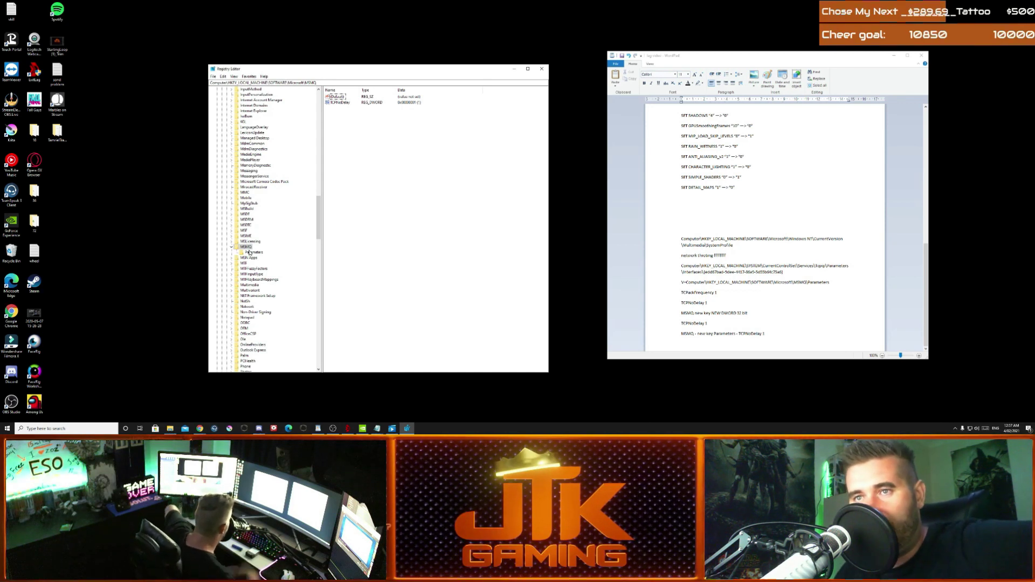
pyautogui.rightClick(246, 248)
pyautogui.moveTo(260, 257)
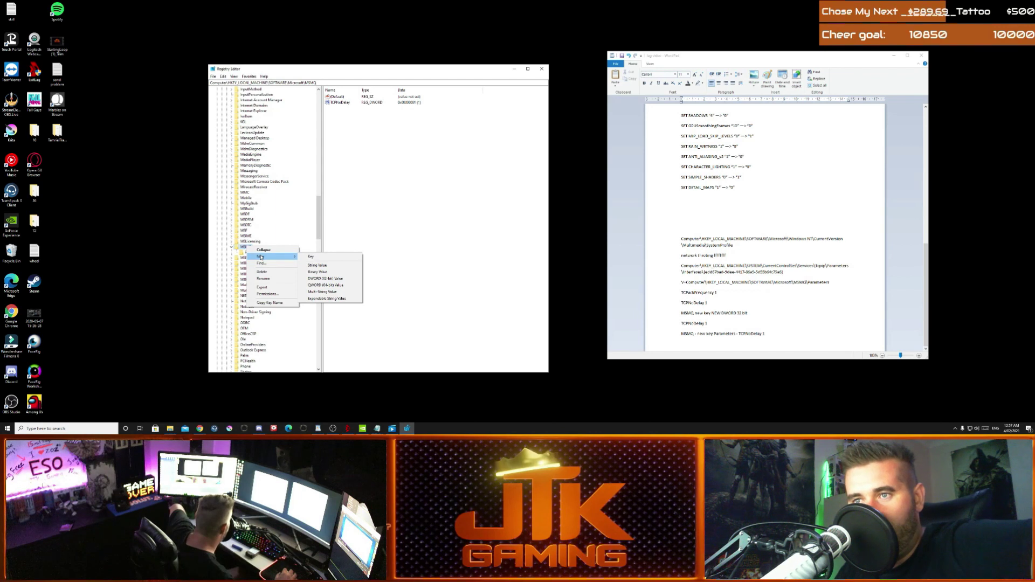
pyautogui.click(383, 261)
pyautogui.click(254, 252)
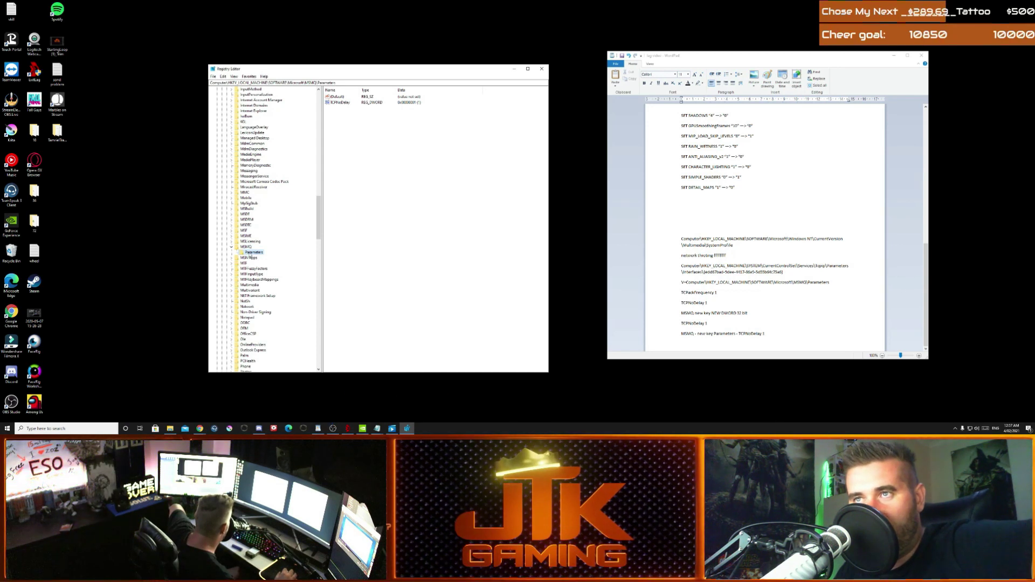
# Step: Back out of adding a new value under MSMQ\Parameters
pyautogui.rightClick(346, 120)
pyautogui.moveTo(362, 124)
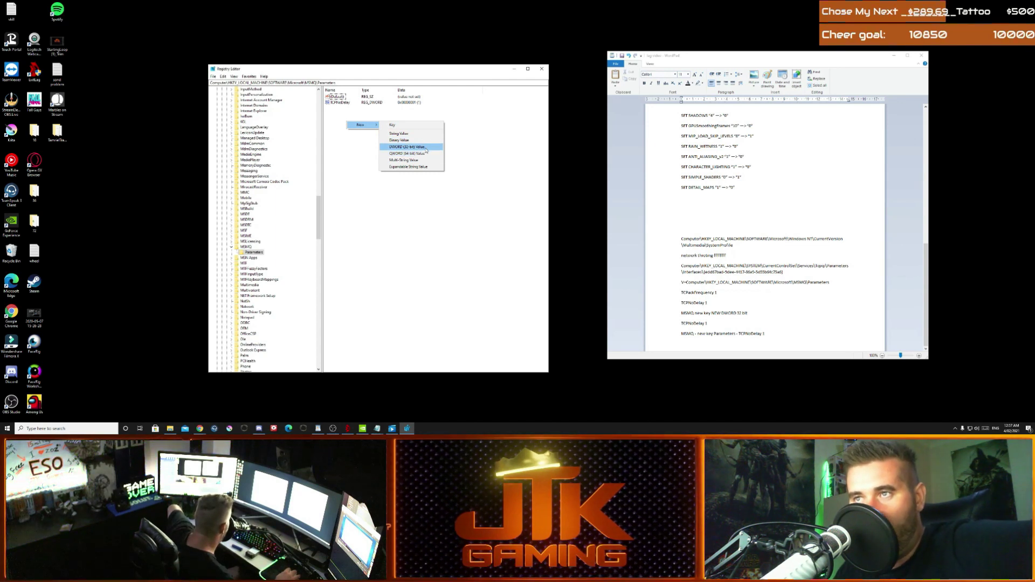
pyautogui.click(370, 136)
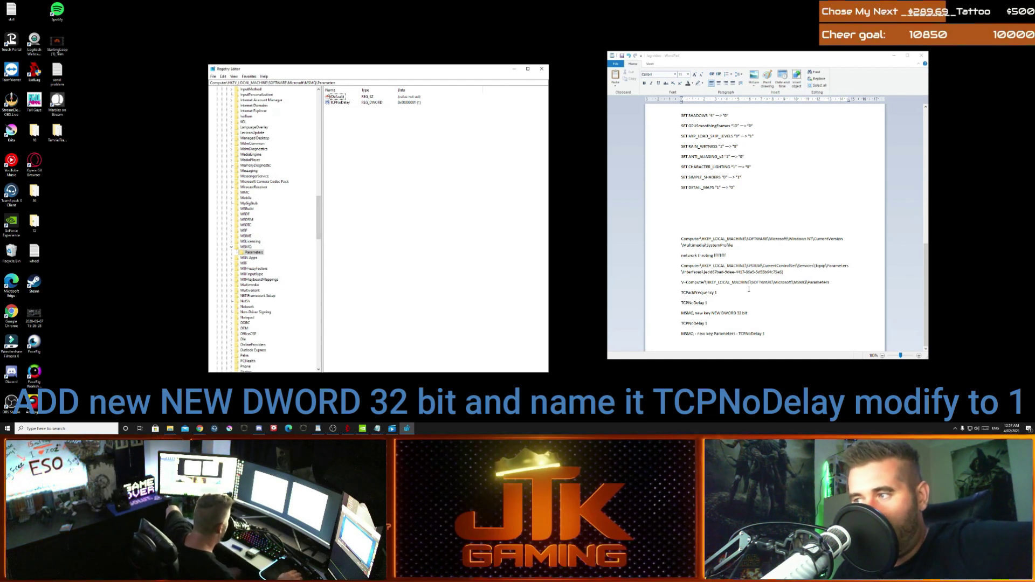
# Step: Scroll the key tree back to the top and minimize Registry Editor to the desktop
pyautogui.scroll(12, 281, 223)
pyautogui.scroll(8, 281, 222)
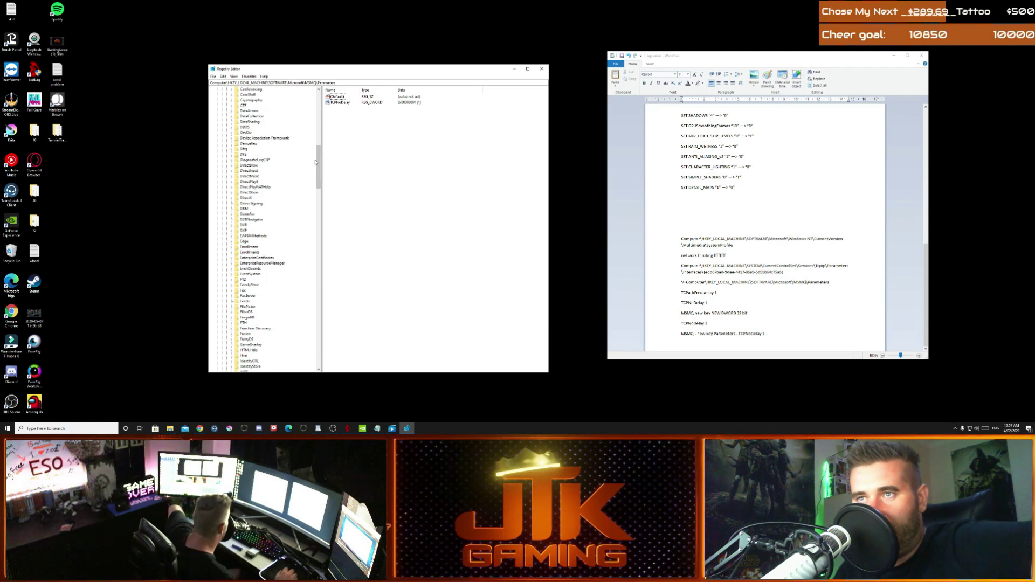
pyautogui.moveTo(321, 152)
pyautogui.mouseDown()
pyautogui.moveTo(322, 127)
pyautogui.moveTo(321, 150)
pyautogui.mouseUp()
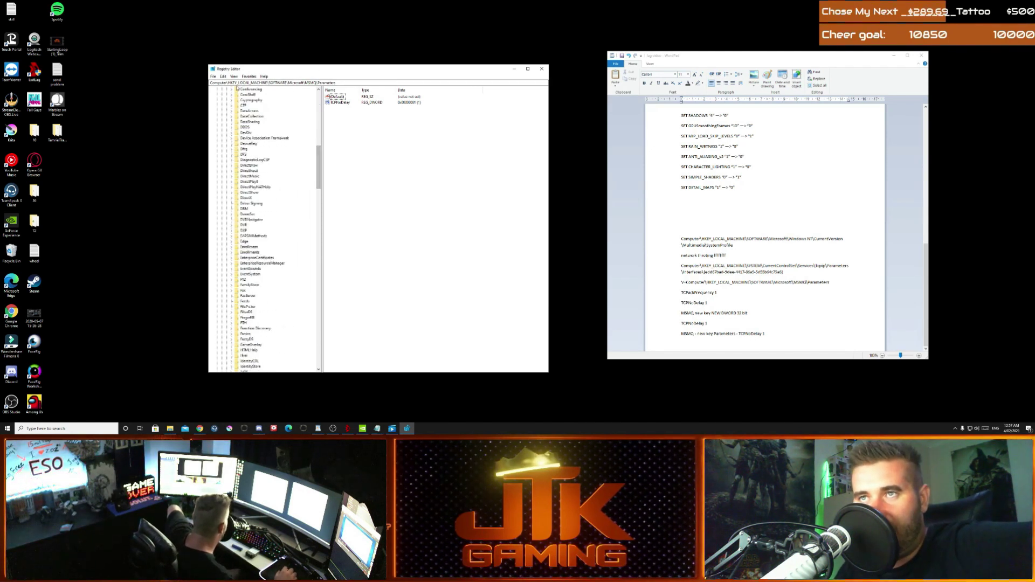
pyautogui.moveTo(319, 168); pyautogui.dragTo(319, 111)
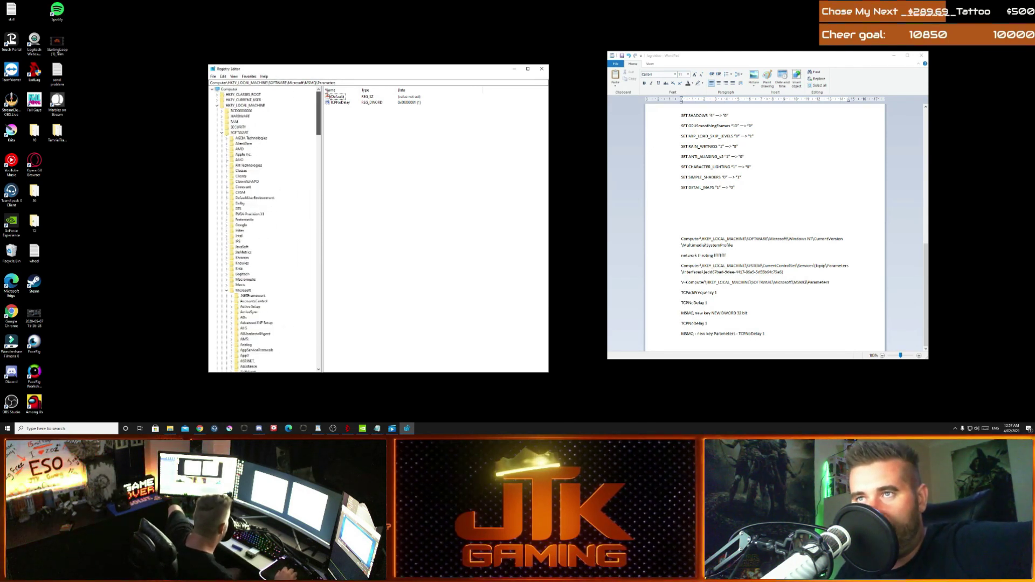
pyautogui.click(514, 69)
pyautogui.rightClick(399, 131)
# Step: Dismiss the desktop context menu
pyautogui.click(375, 106)
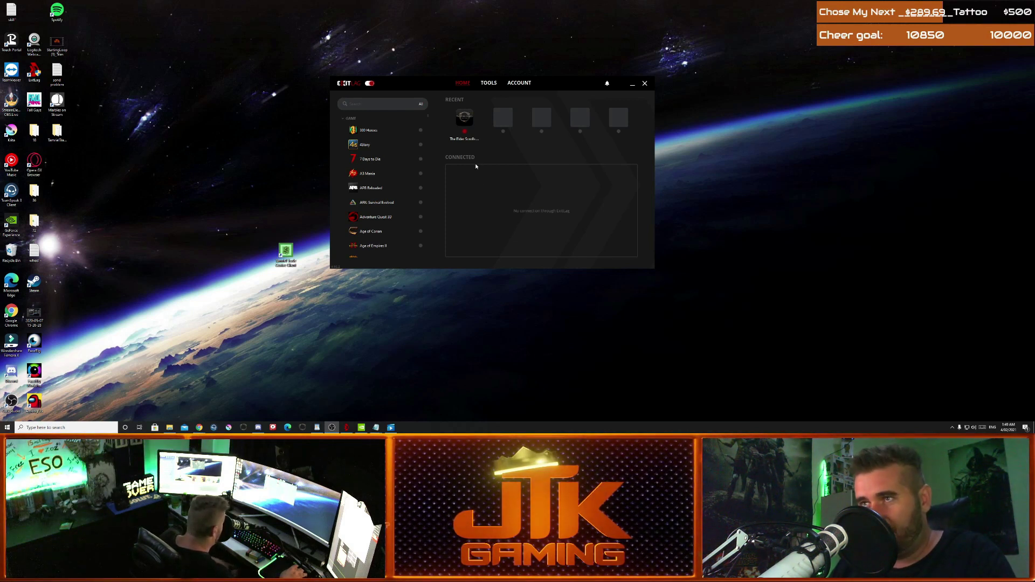
pyautogui.click(464, 123)
pyautogui.click(529, 127)
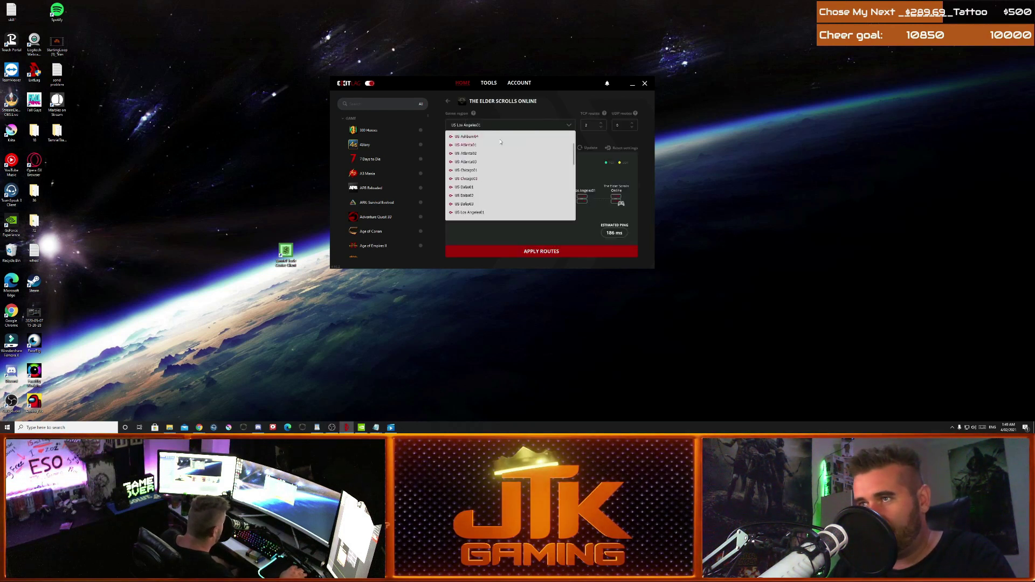
pyautogui.scroll(1, 487, 195)
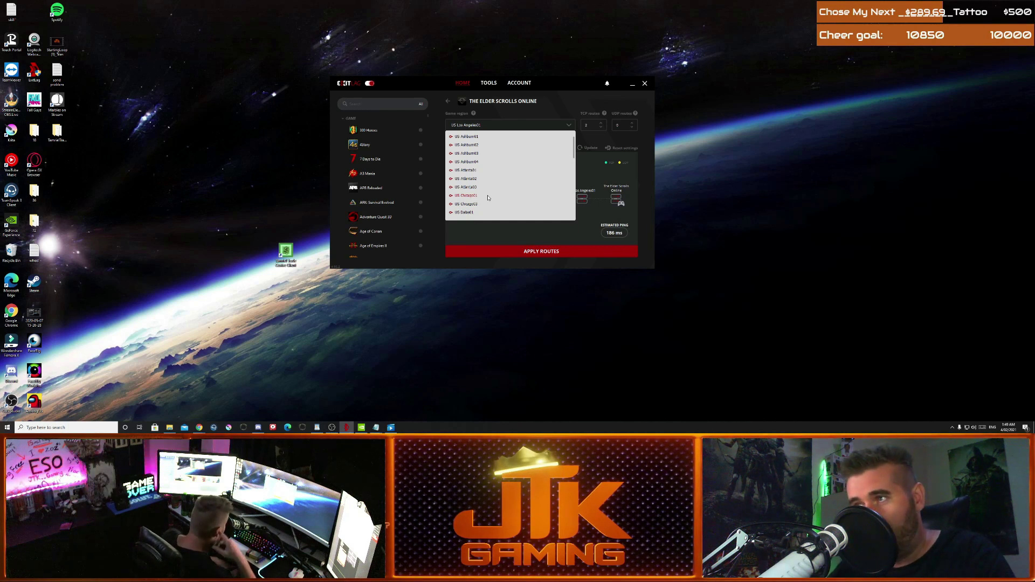
pyautogui.scroll(1, 481, 186)
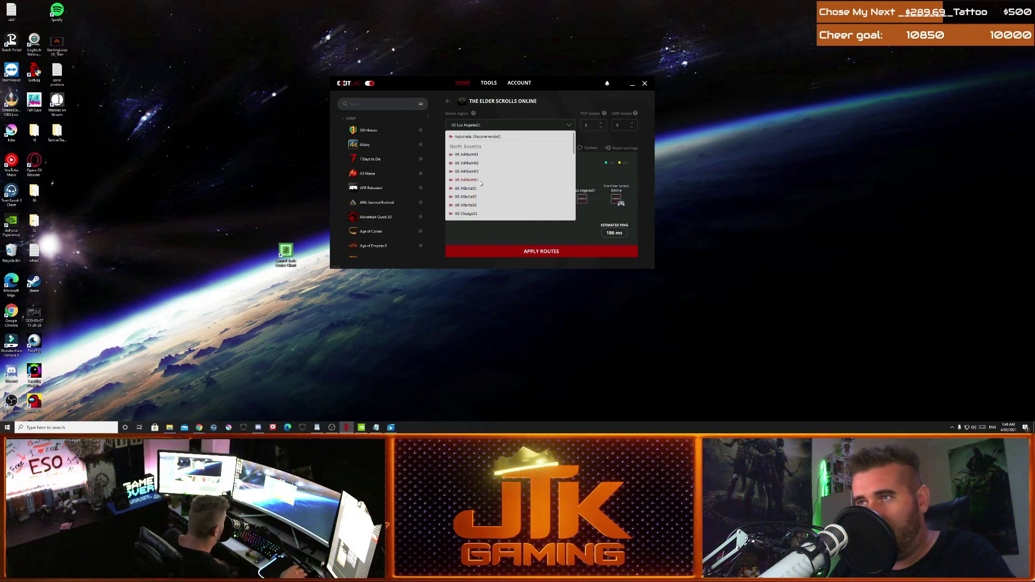
pyautogui.scroll(-3, 481, 183)
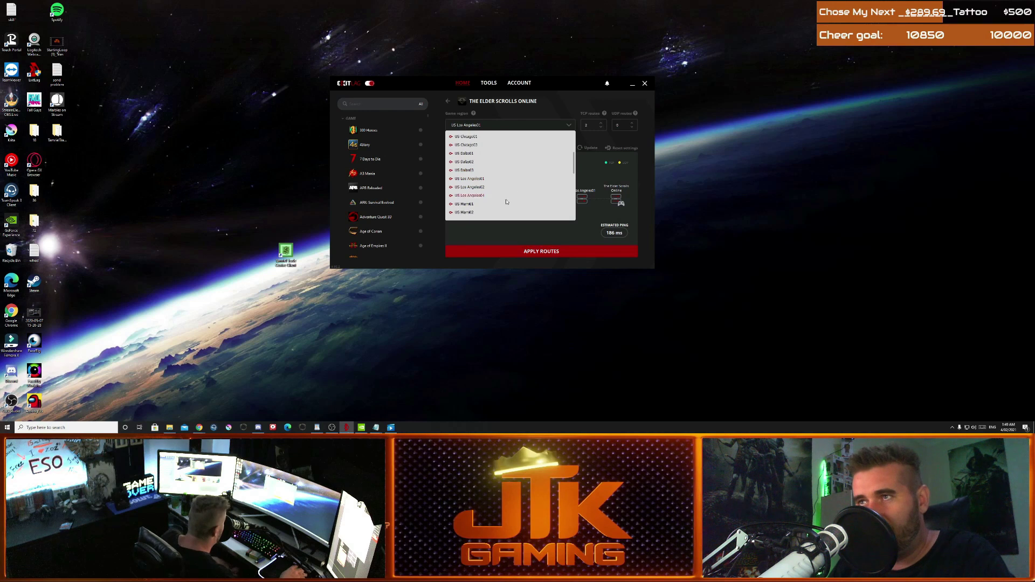
pyautogui.scroll(-2, 504, 205)
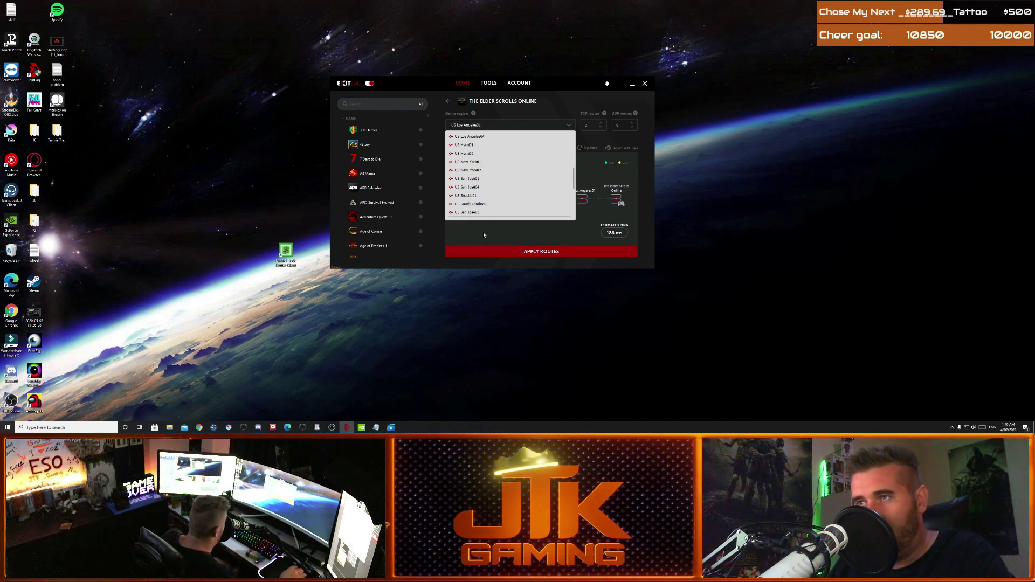
pyautogui.scroll(2, 477, 191)
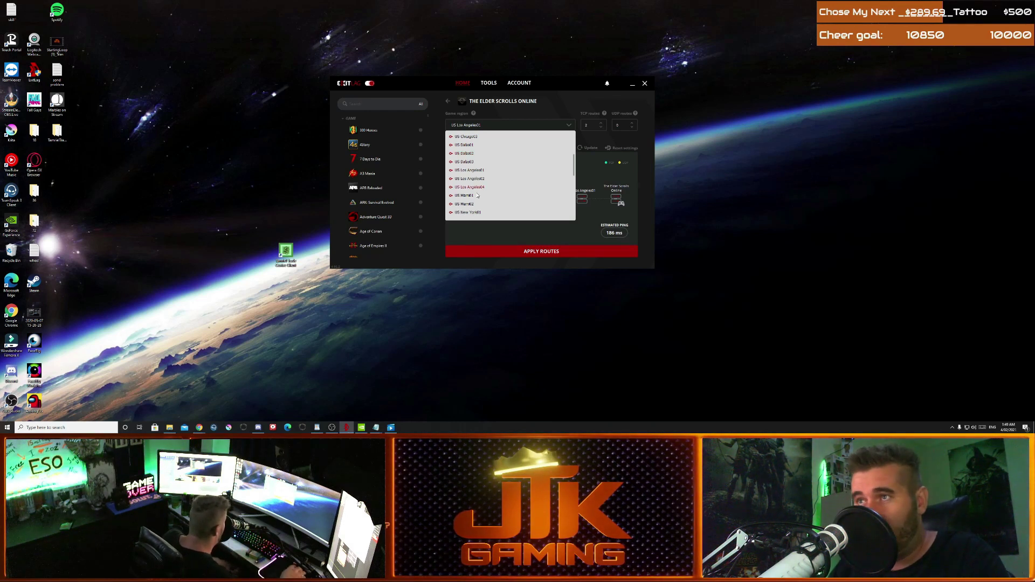
pyautogui.click(480, 227)
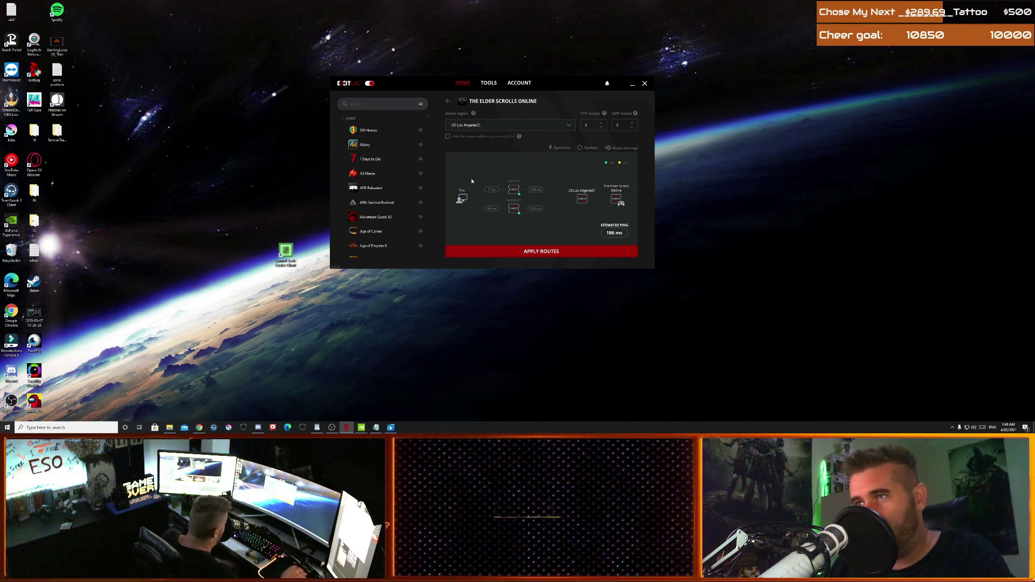
pyautogui.click(492, 127)
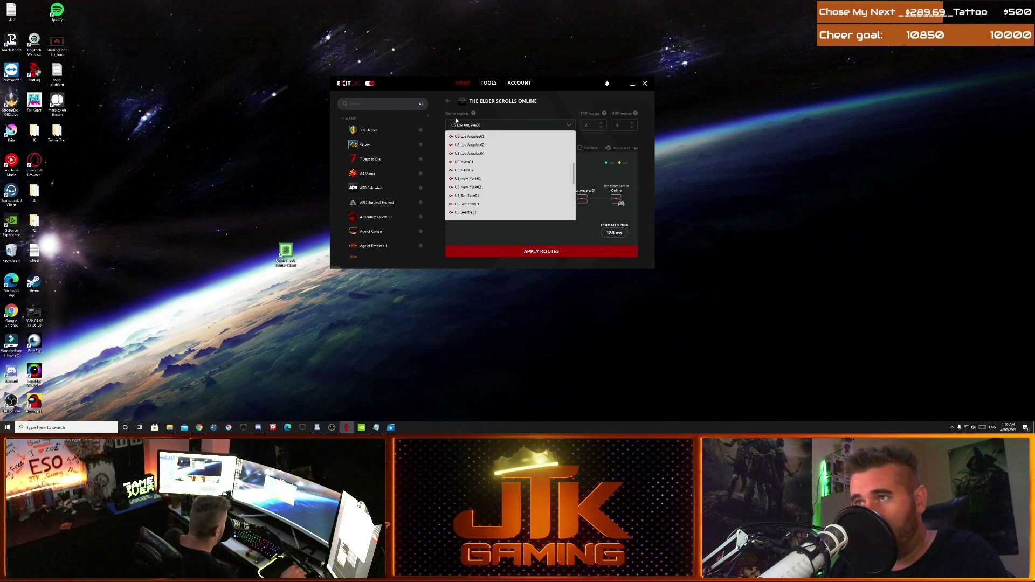
pyautogui.click(448, 102)
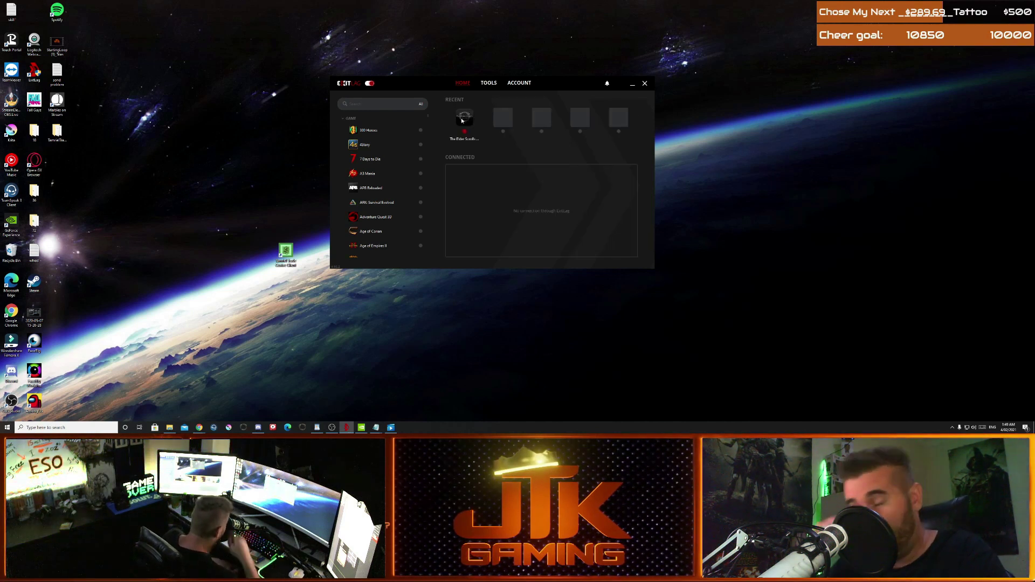